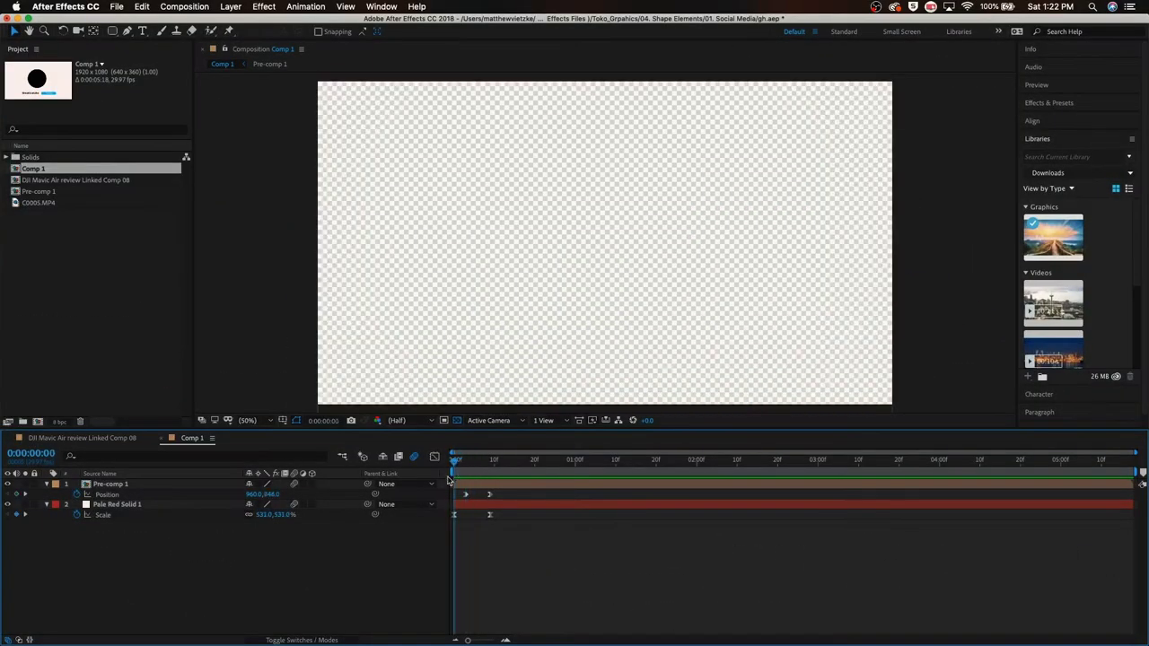
Play back the example animation, then create a new composition, Comp 2, with default settings.
key("space")
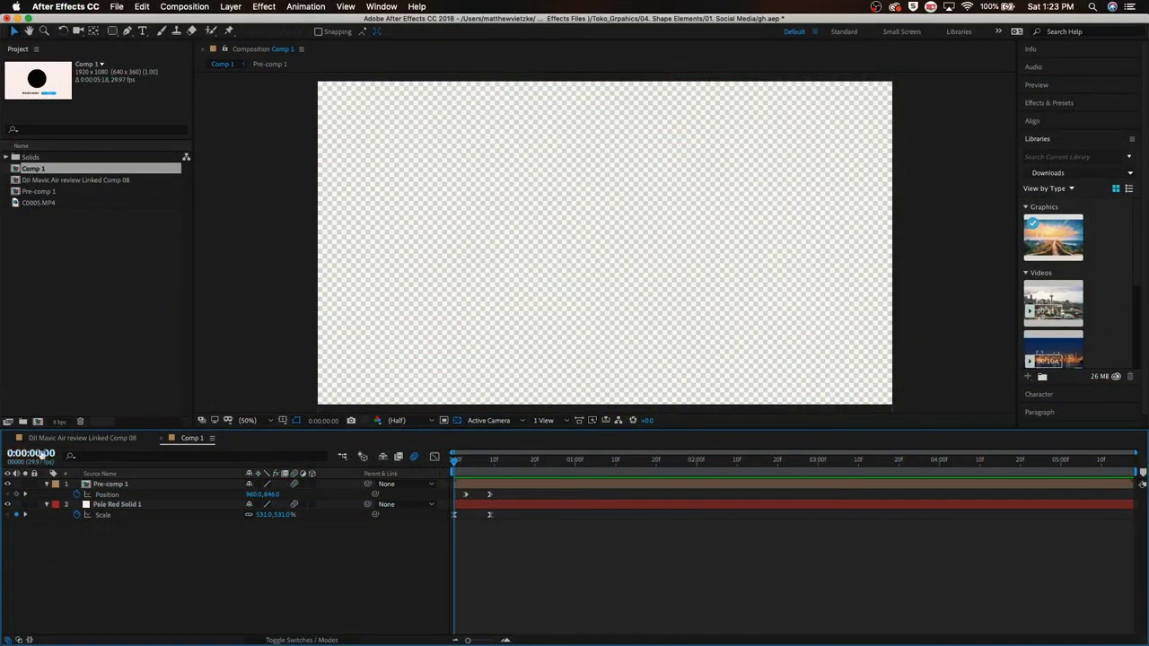
left_click(37, 421)
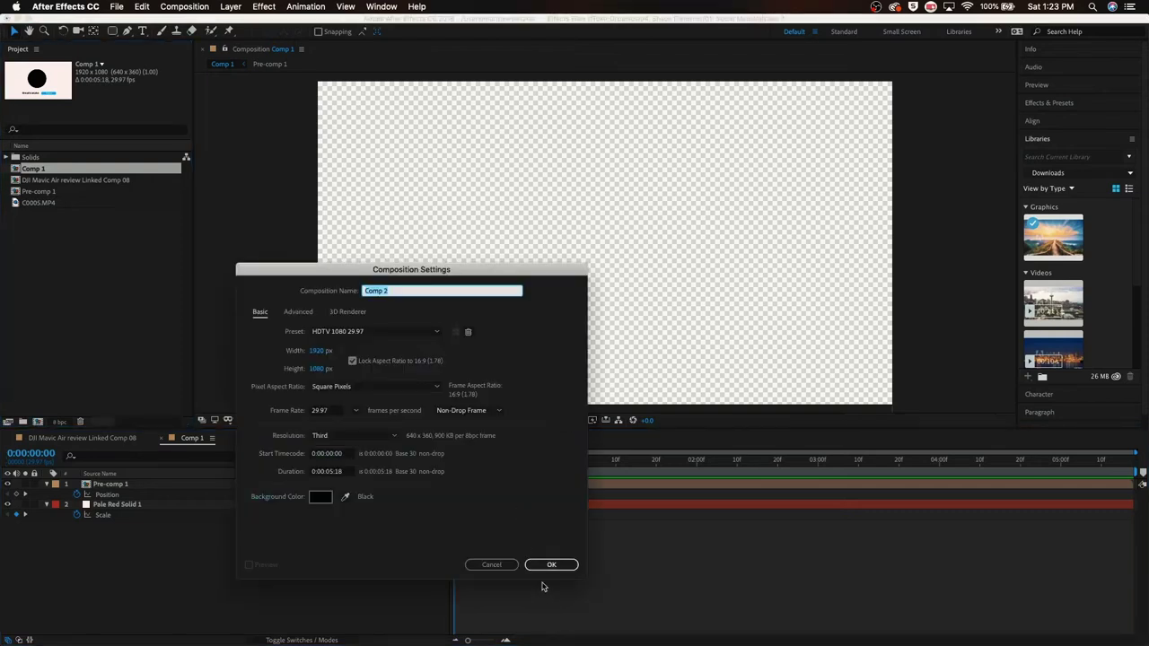
left_click(551, 564)
Add a full-frame pale pink solid layer, Pale Red Solid 2, to Comp 2.
right_click(241, 514)
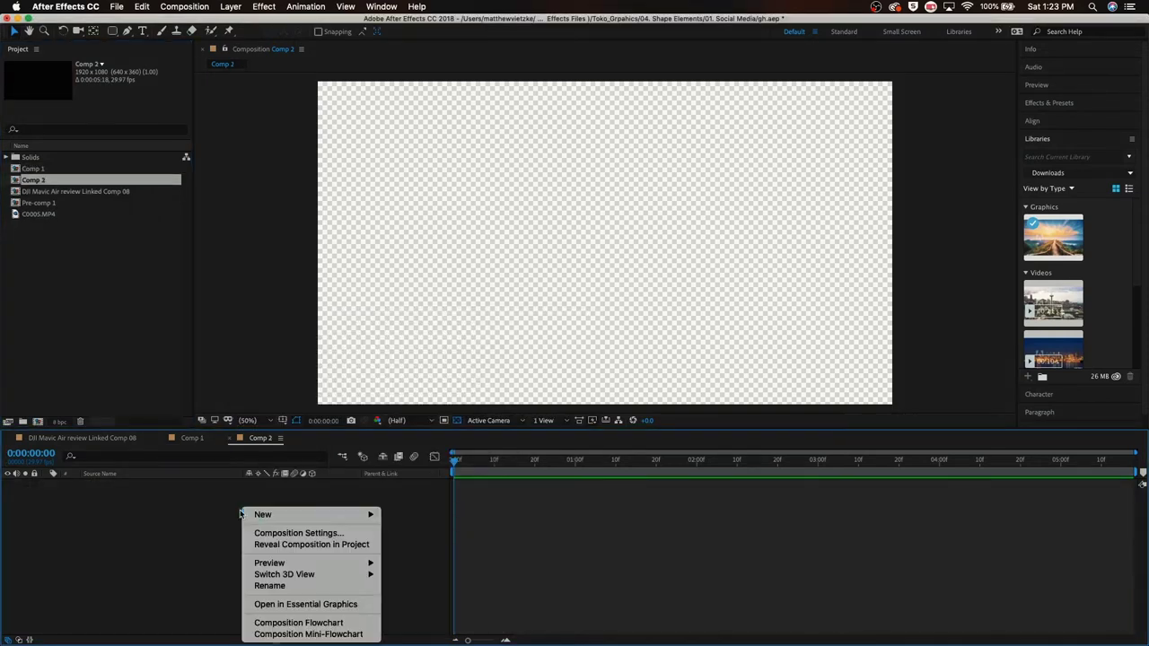
mouse_move(252, 514)
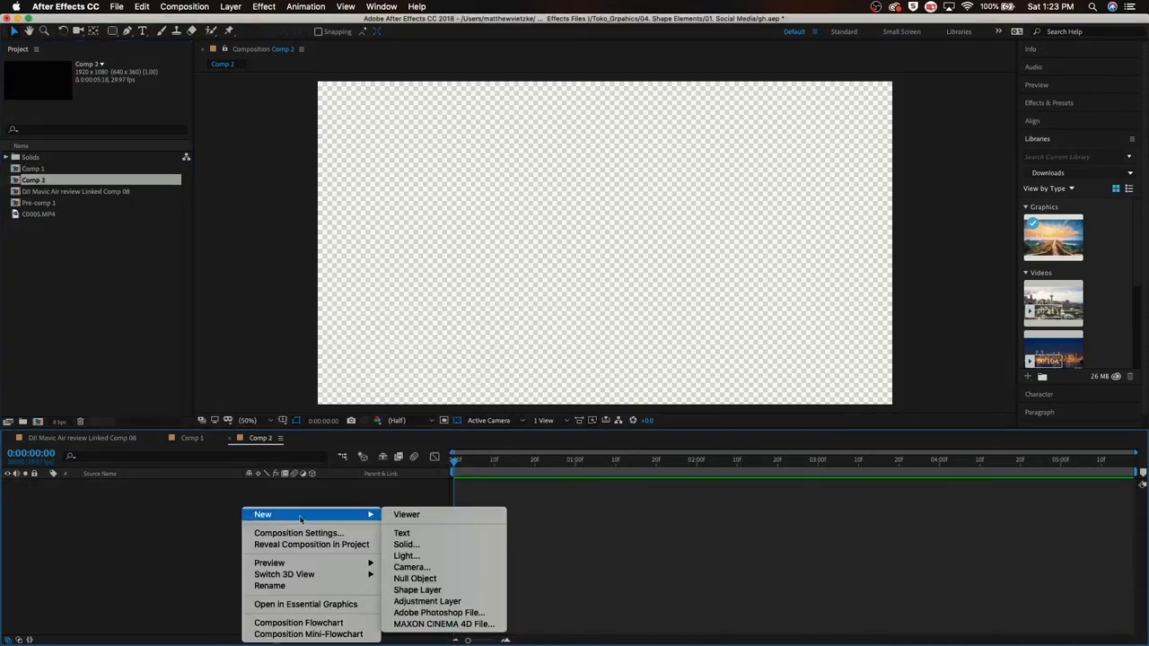
left_click(466, 547)
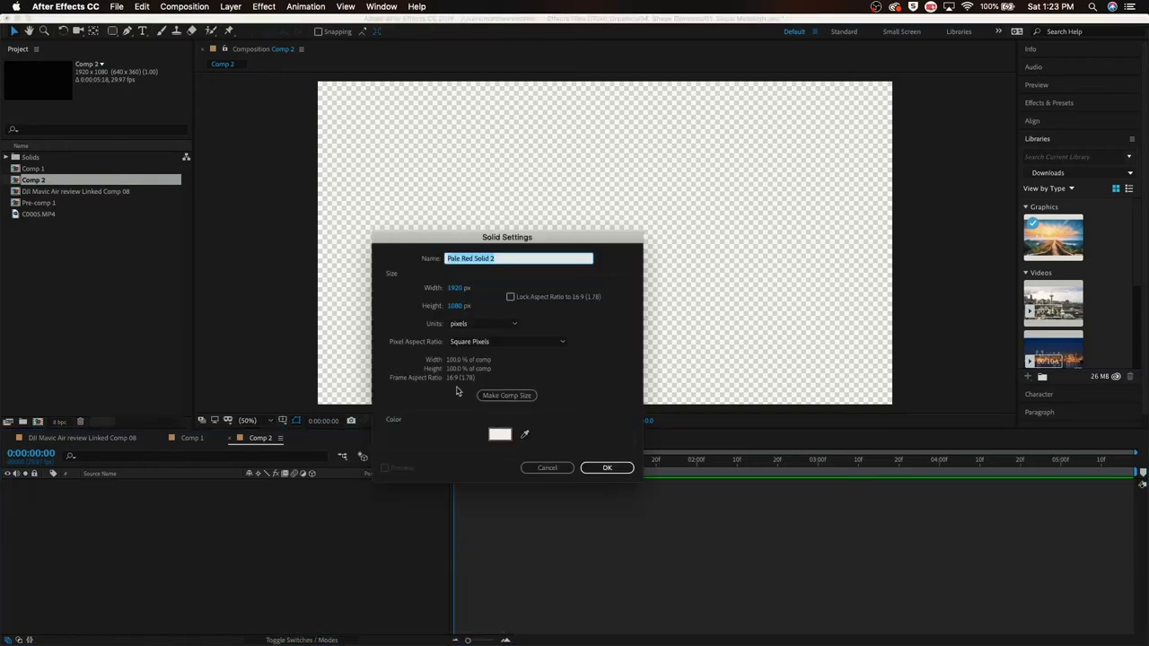
left_click(600, 467)
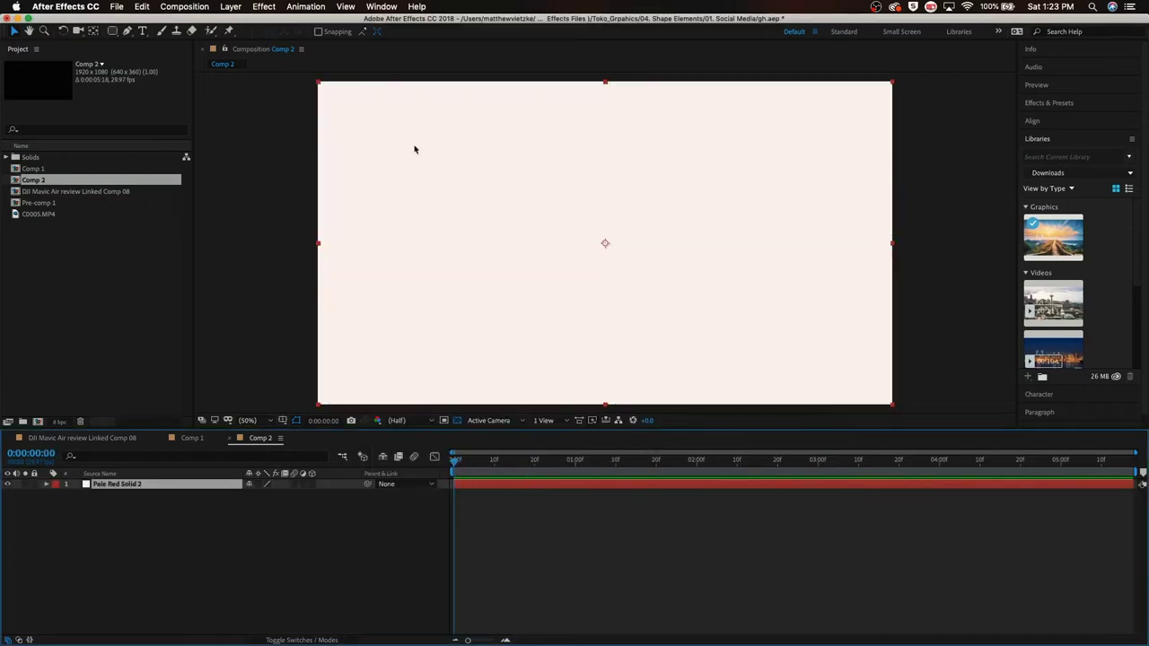
Draw a circular Mask 1 on Pale Red Solid 2 near the centre and invert it.
left_click_drag(113, 31, 153, 57)
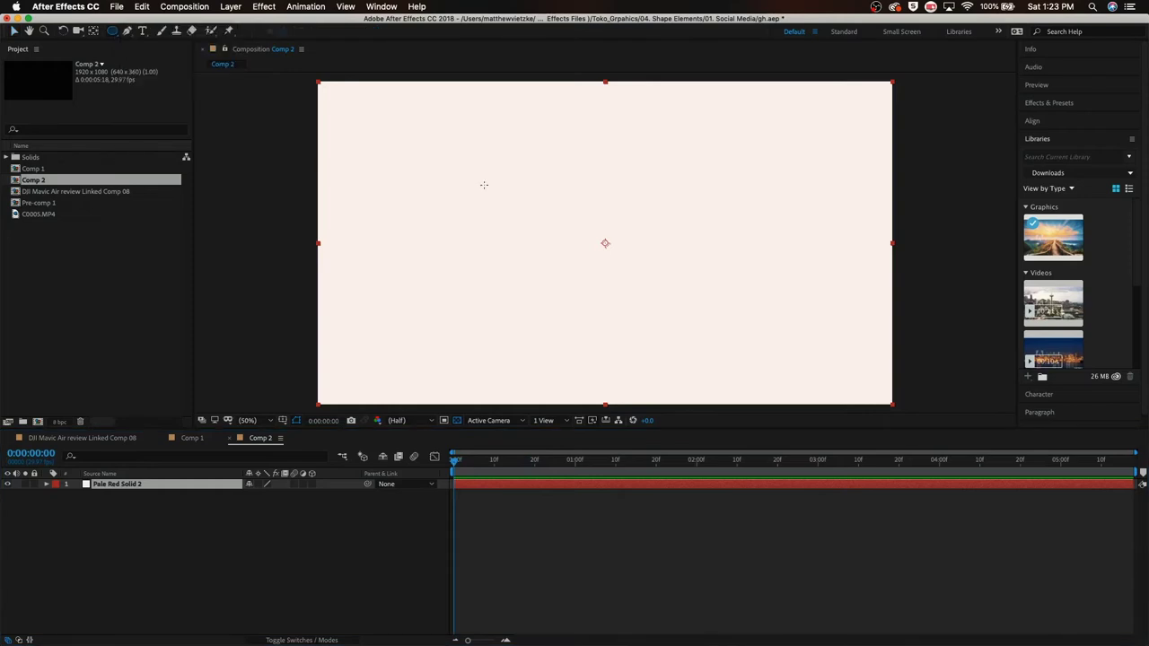
left_click_drag(527, 204, 699, 266)
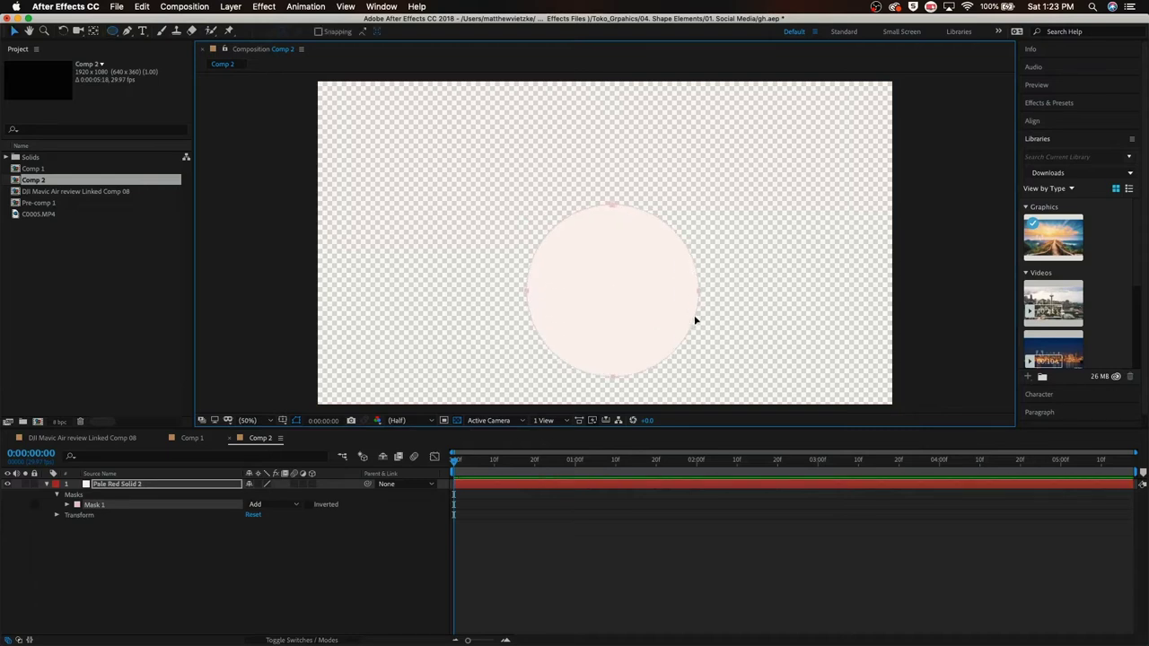
left_click_drag(695, 320, 679, 263)
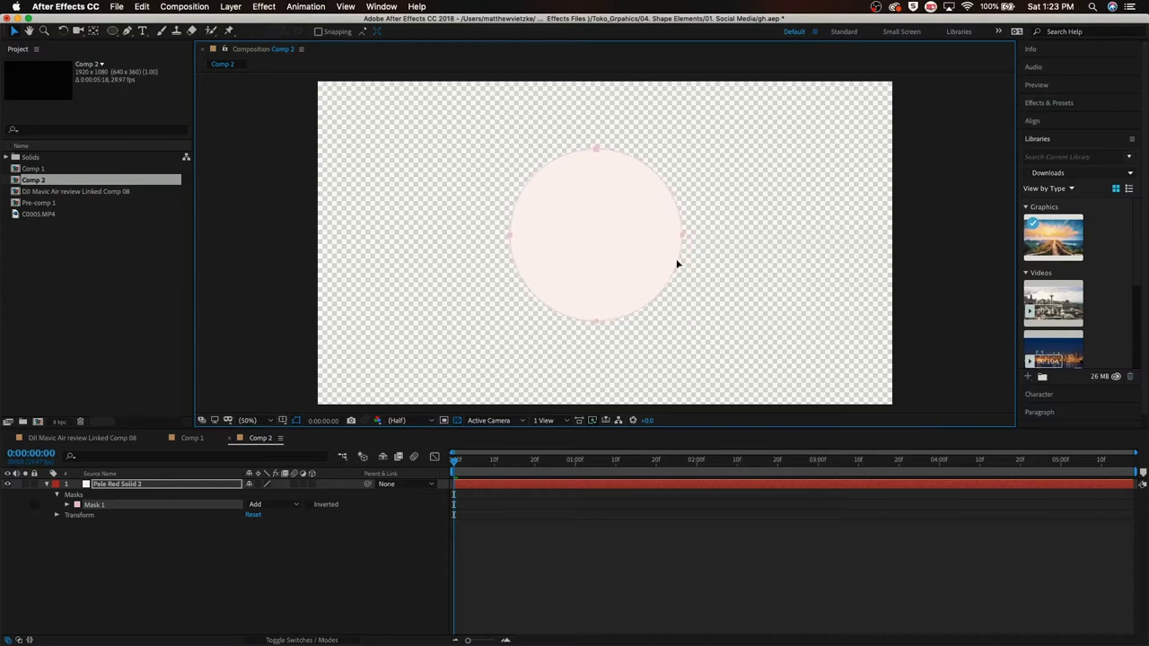
right_click(577, 240)
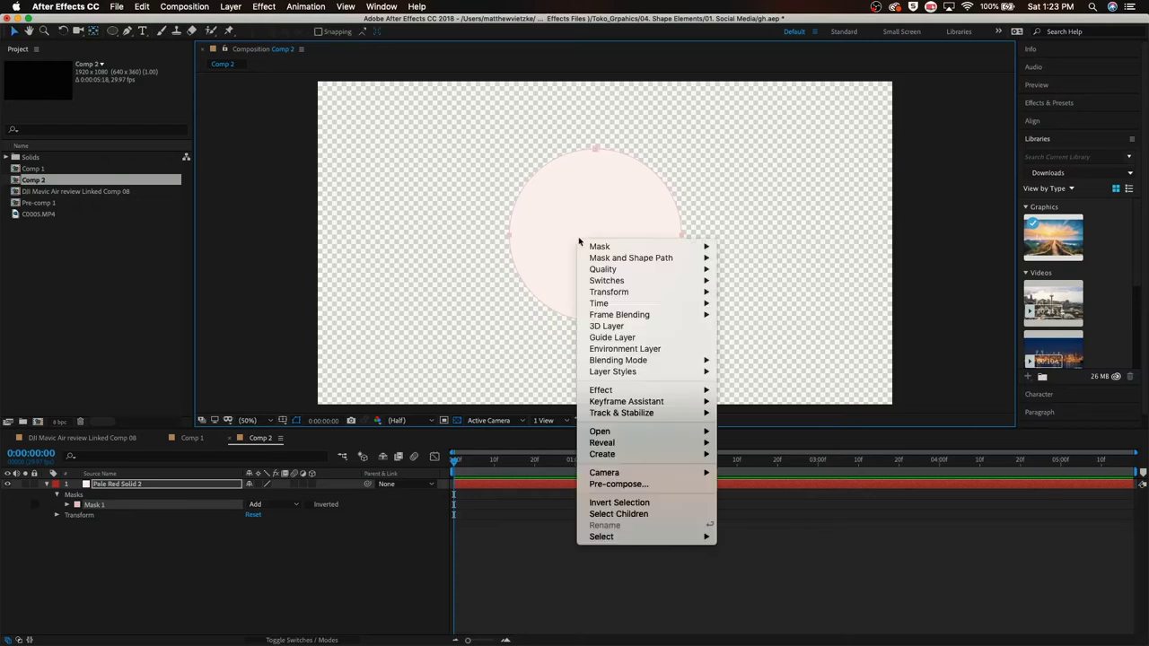
mouse_move(631, 252)
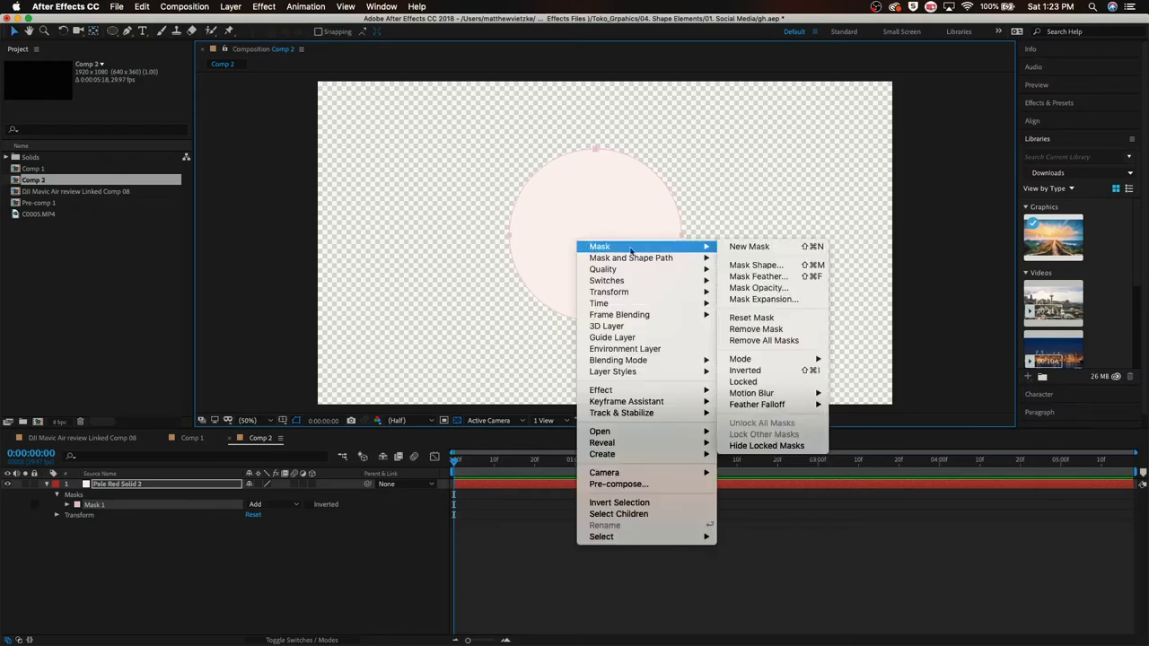
left_click(744, 369)
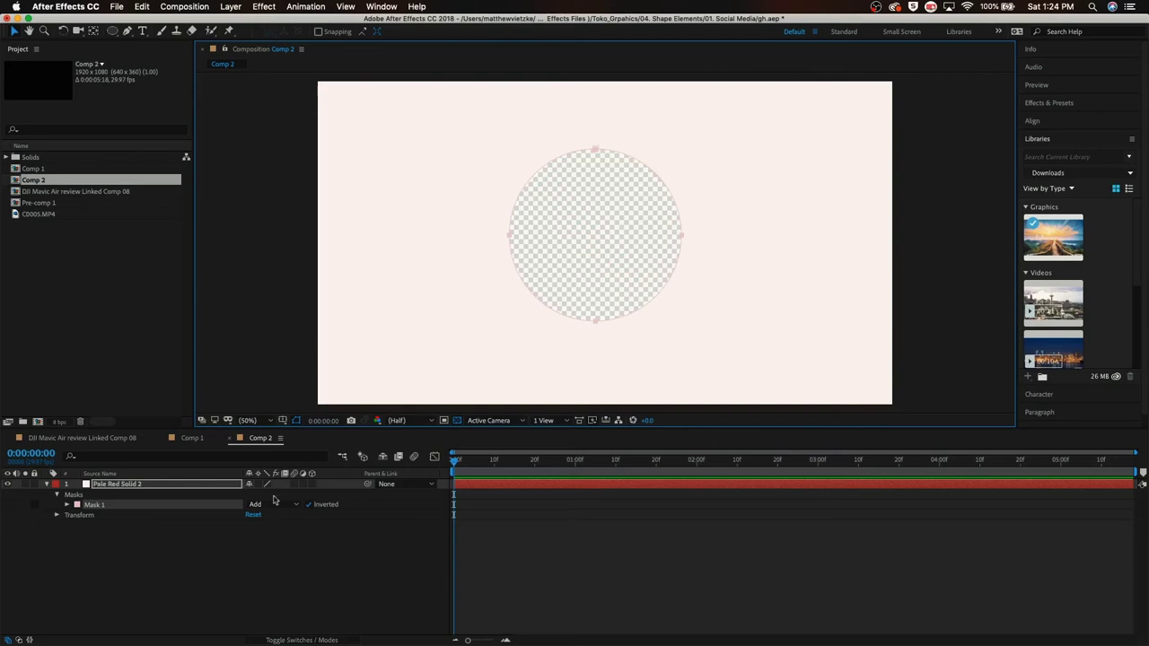
left_click(142, 30)
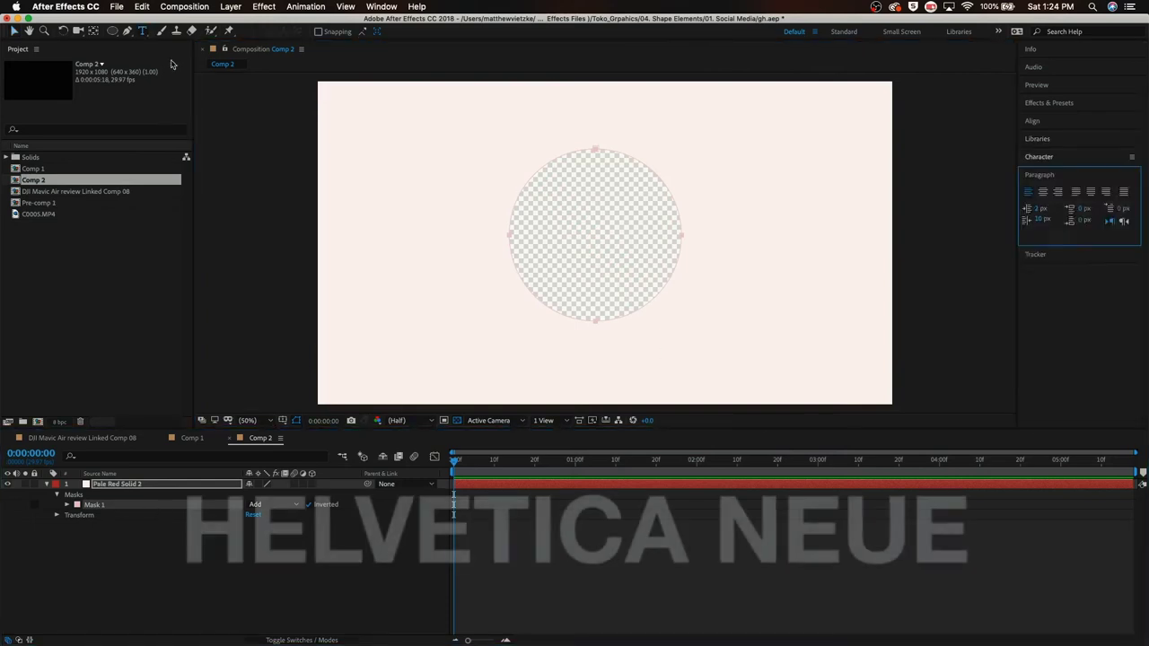
left_click(500, 366)
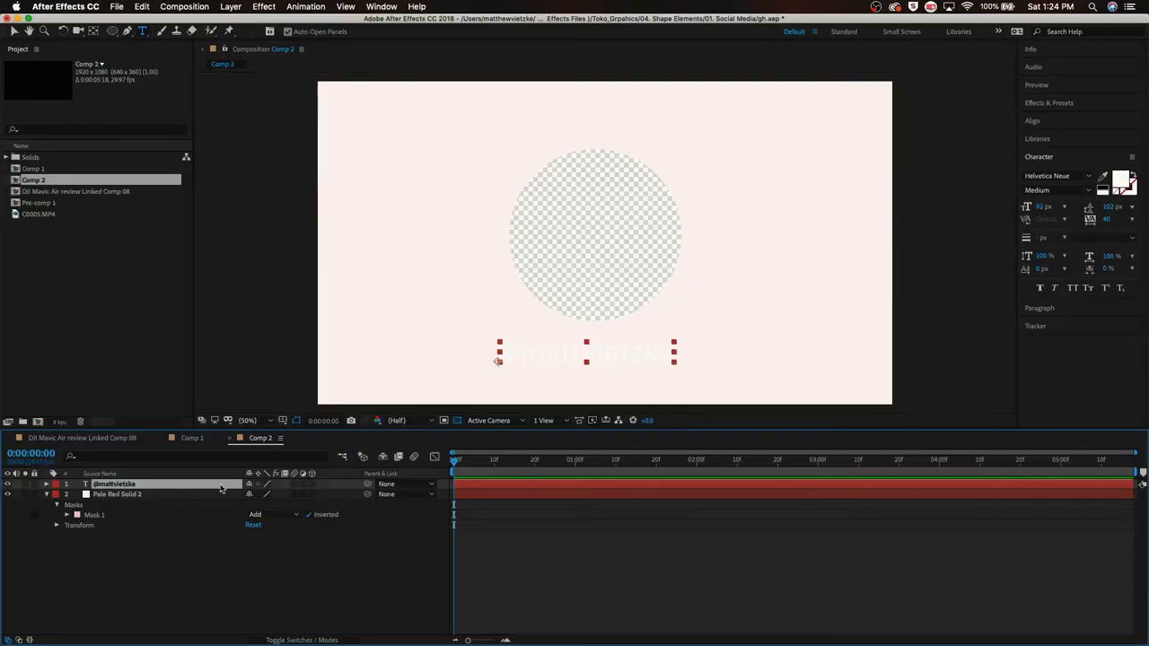
double_click(221, 486)
left_click(1120, 180)
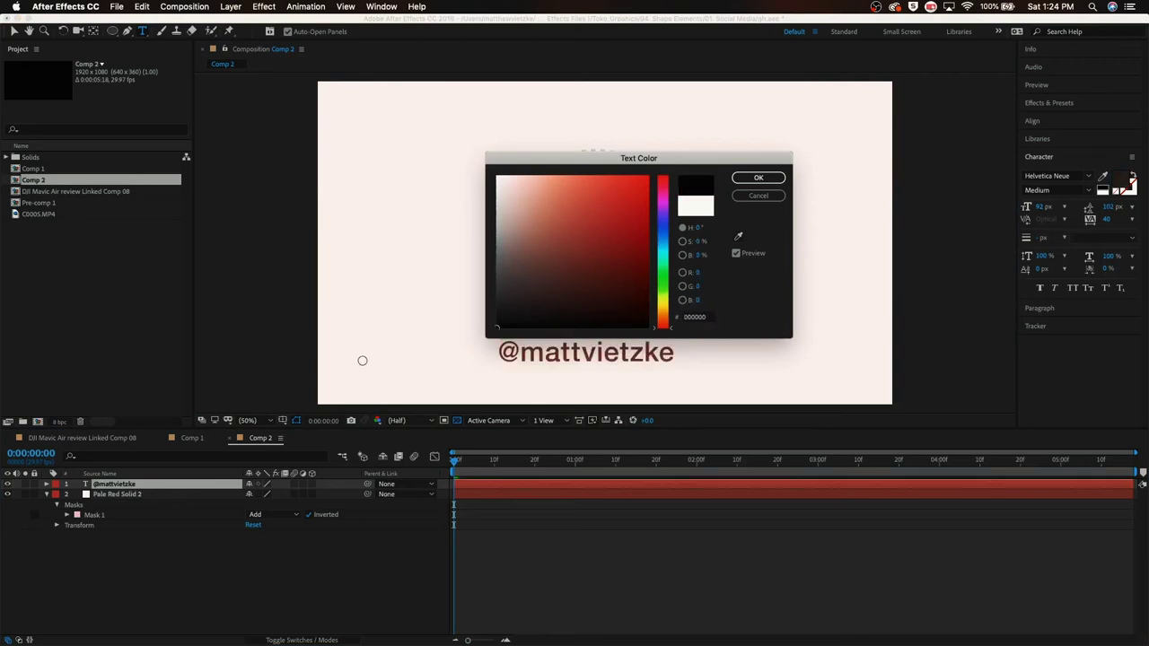
left_click(759, 178)
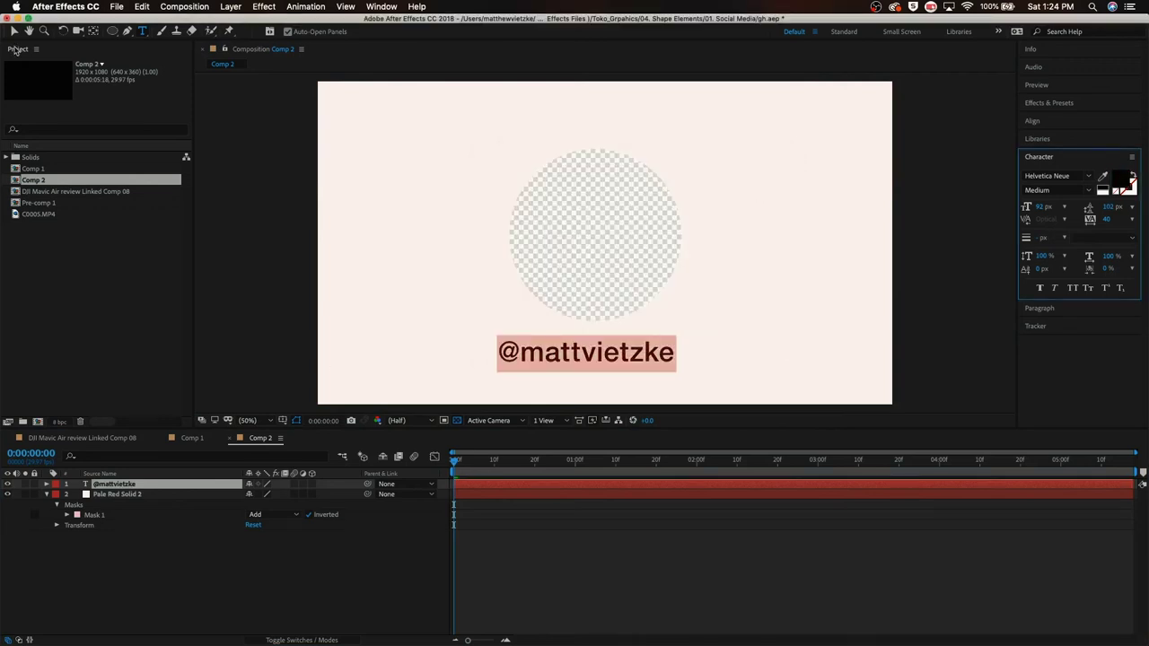
left_click(14, 31)
left_click_drag(617, 353, 568, 353)
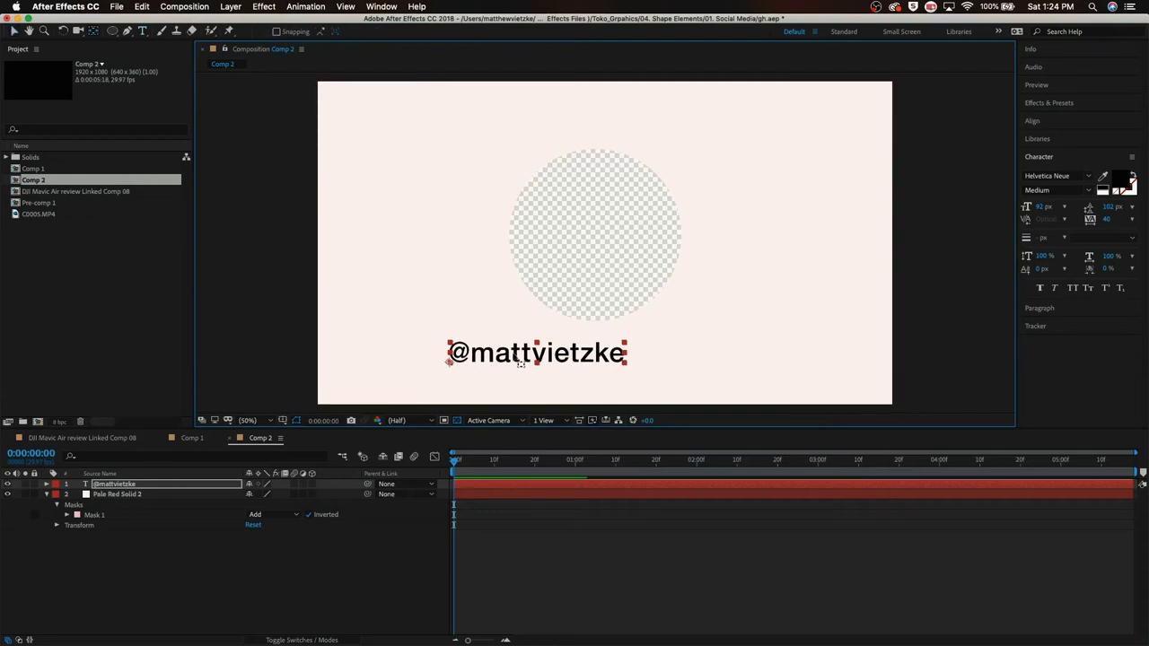
left_click_drag(541, 359, 522, 359)
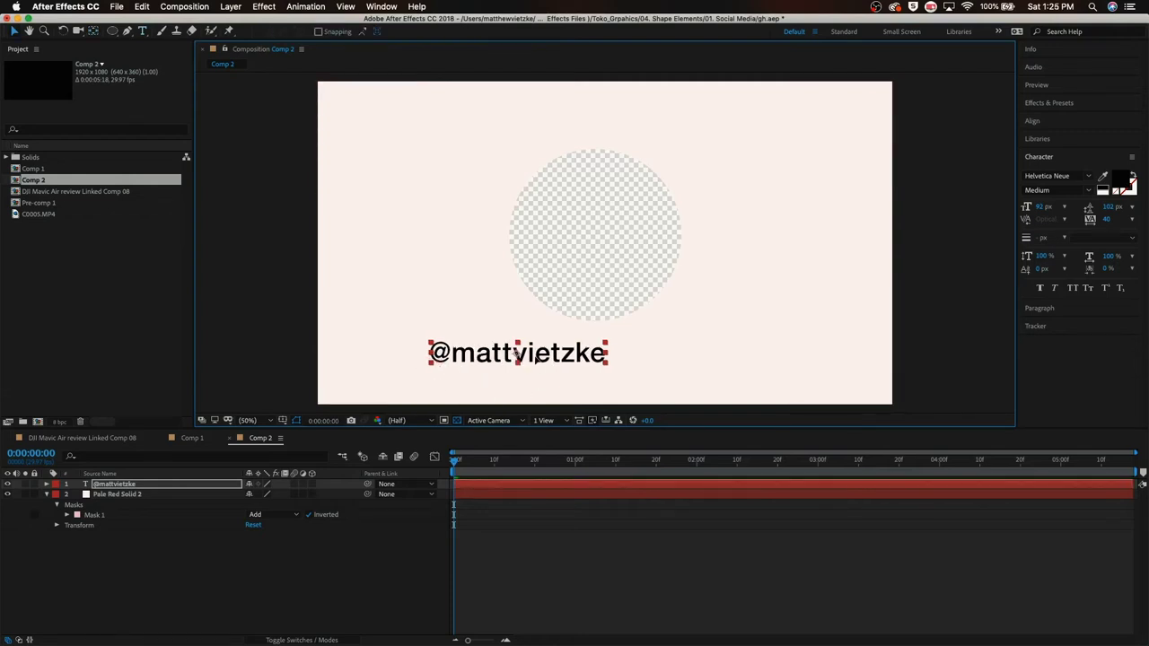
key("s")
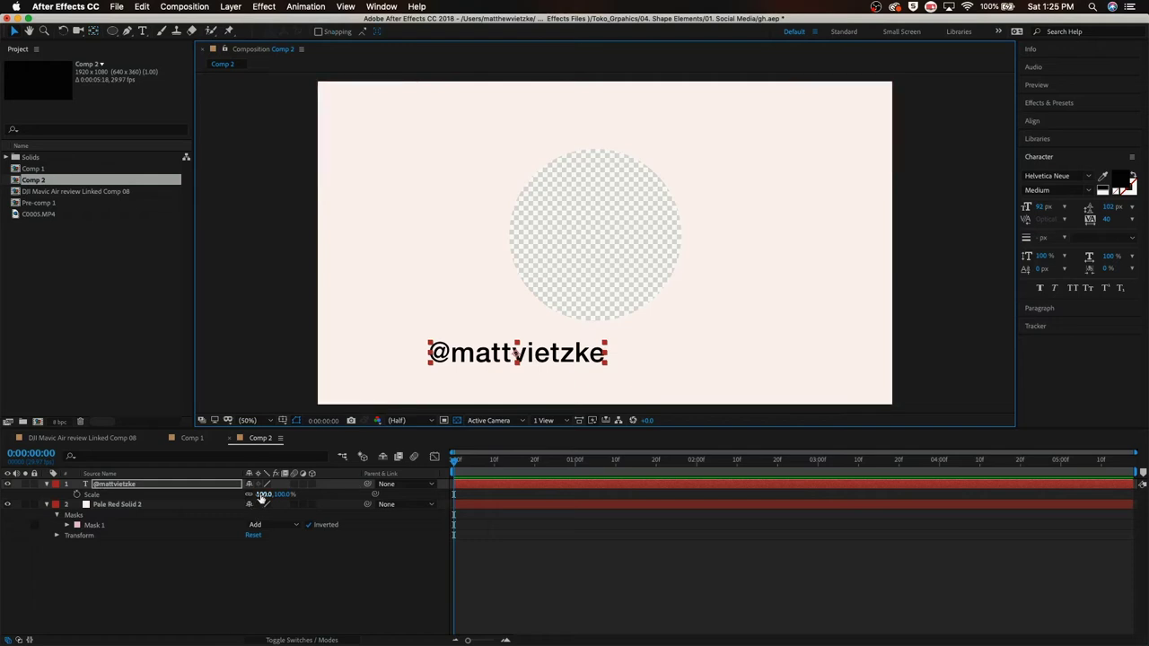
left_click_drag(269, 495, 290, 496)
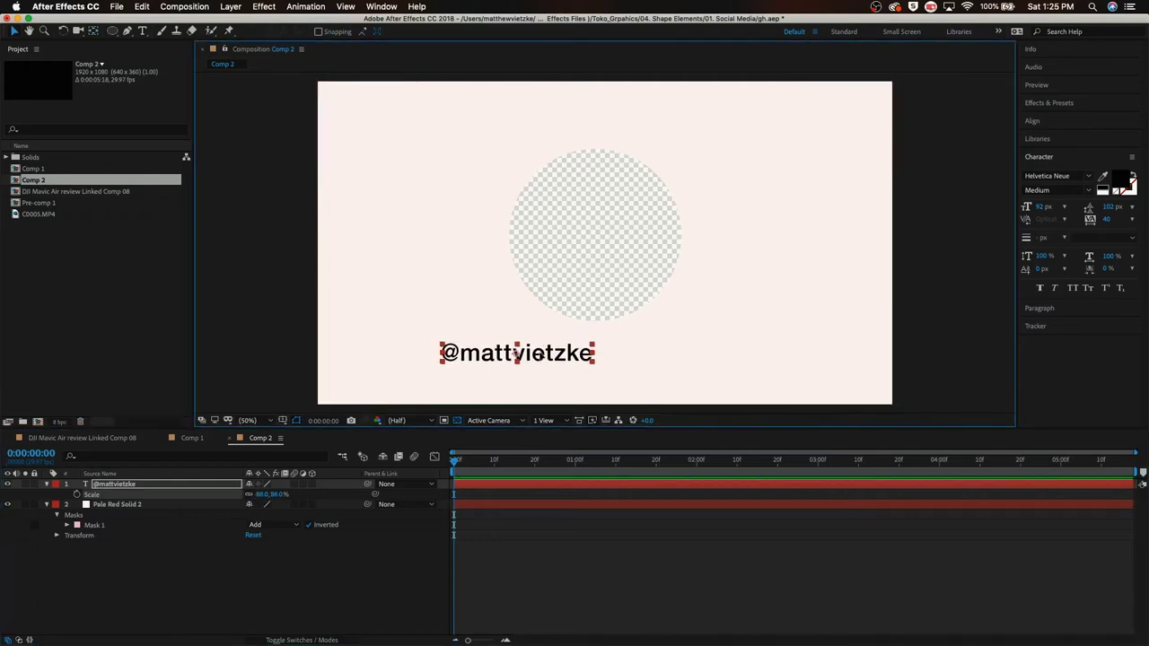
left_click(66, 73)
left_click(109, 33)
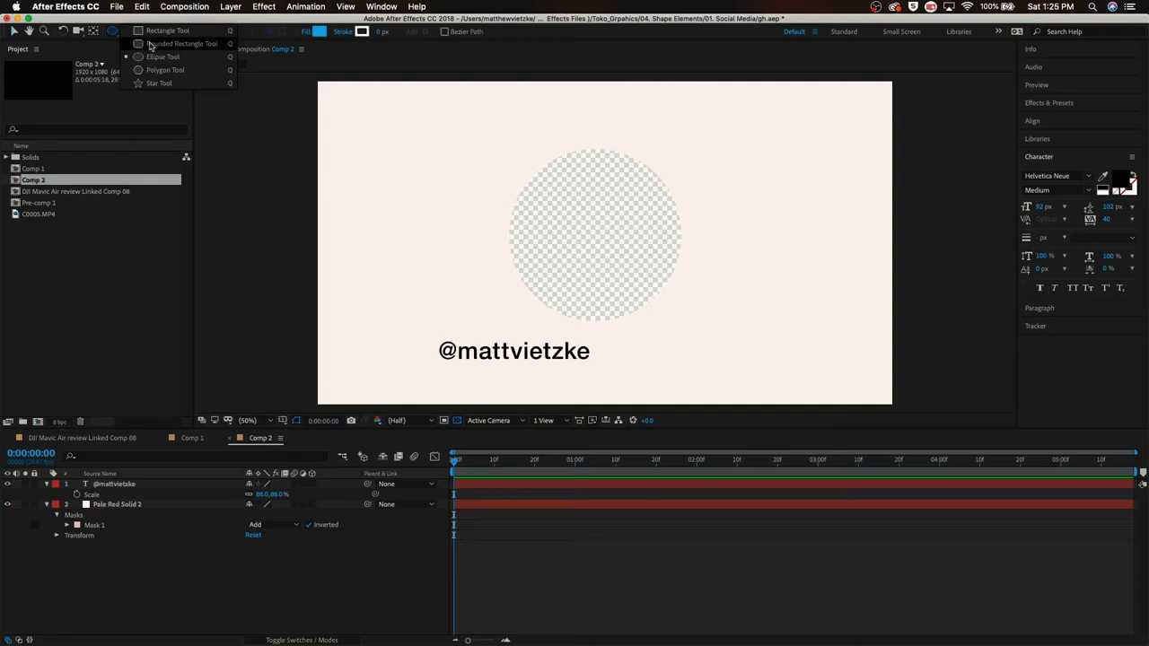
left_click(151, 44)
left_click_drag(608, 346, 698, 359)
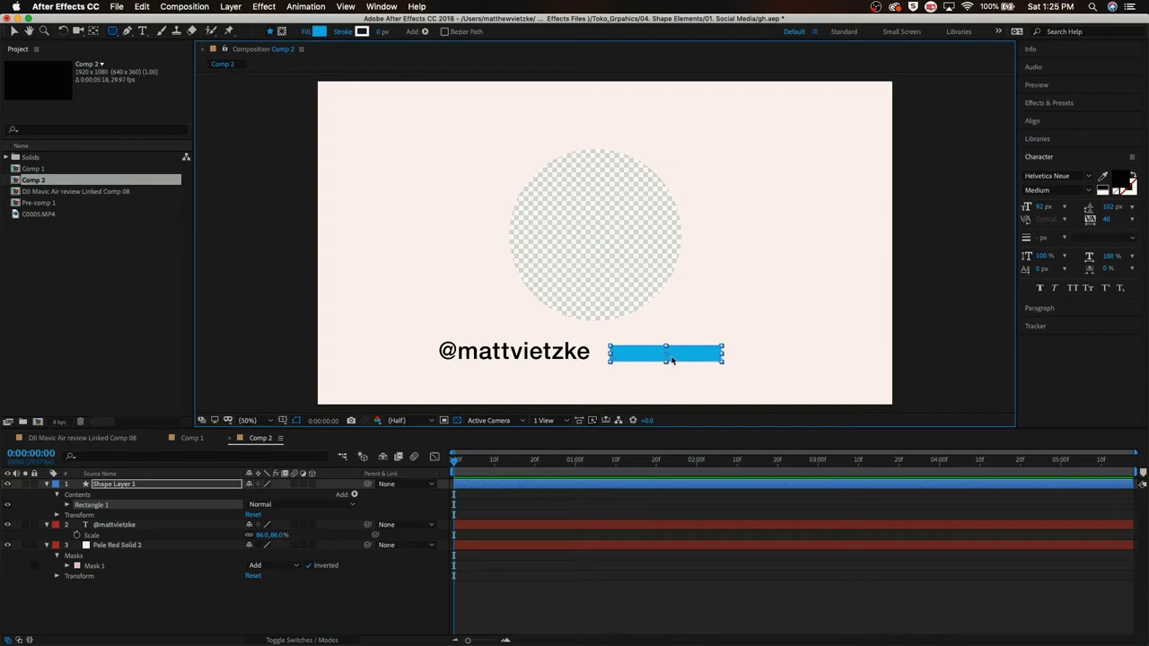
key("v")
key("shift+Left")
key("shift+Left")
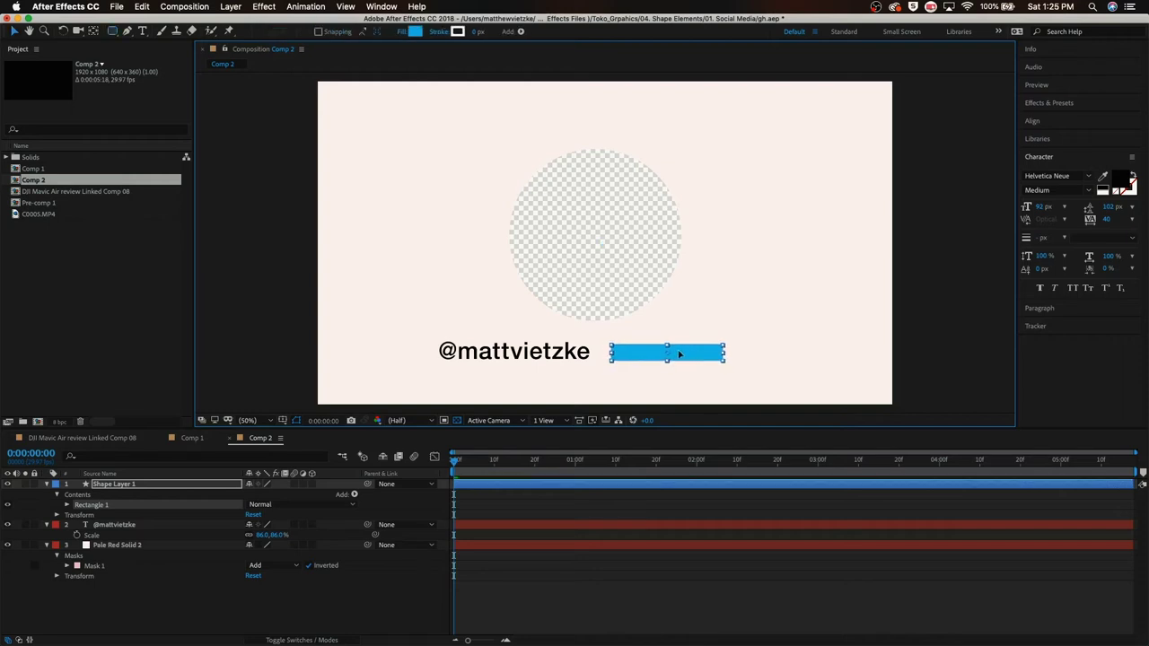
key("q")
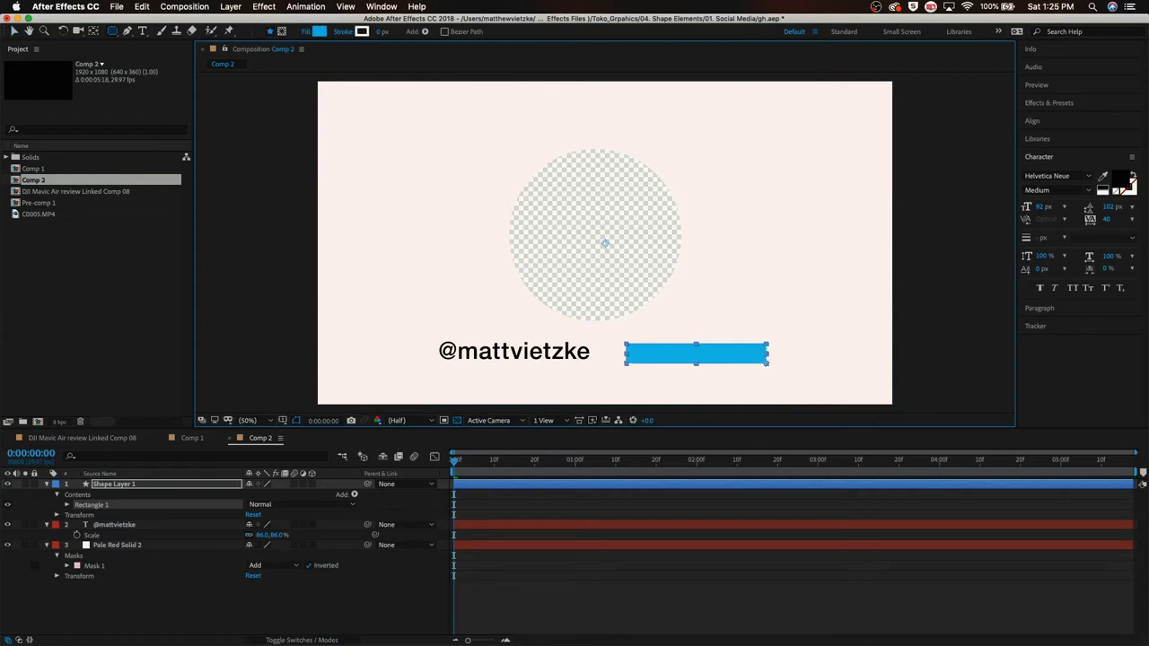
key("v")
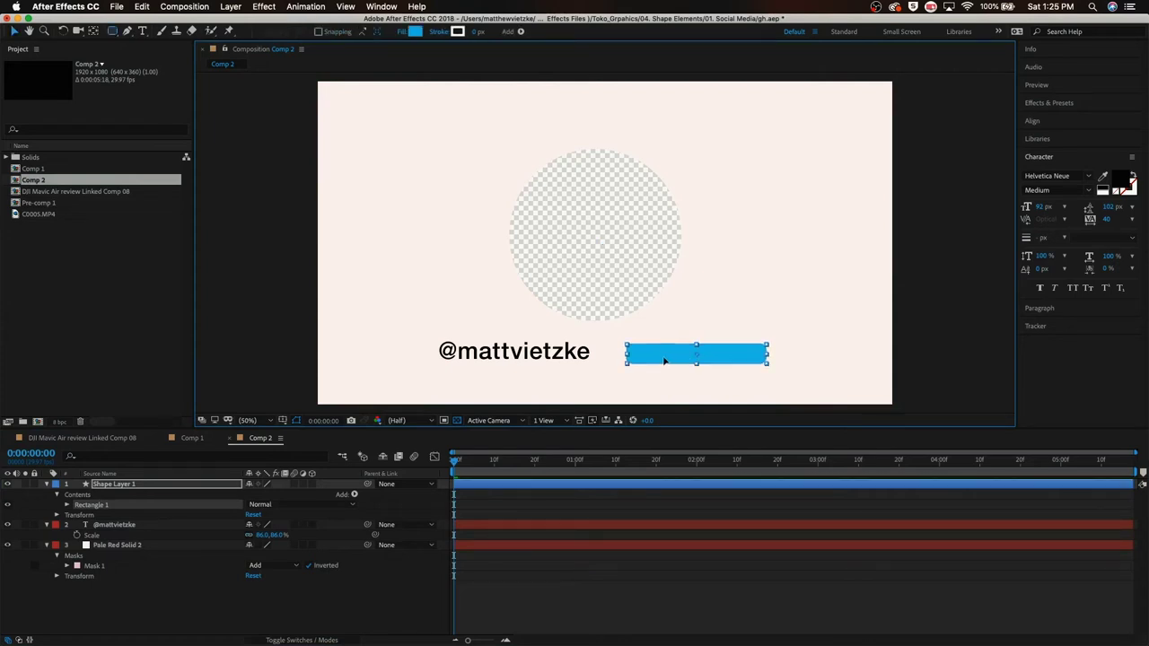
left_click(681, 391)
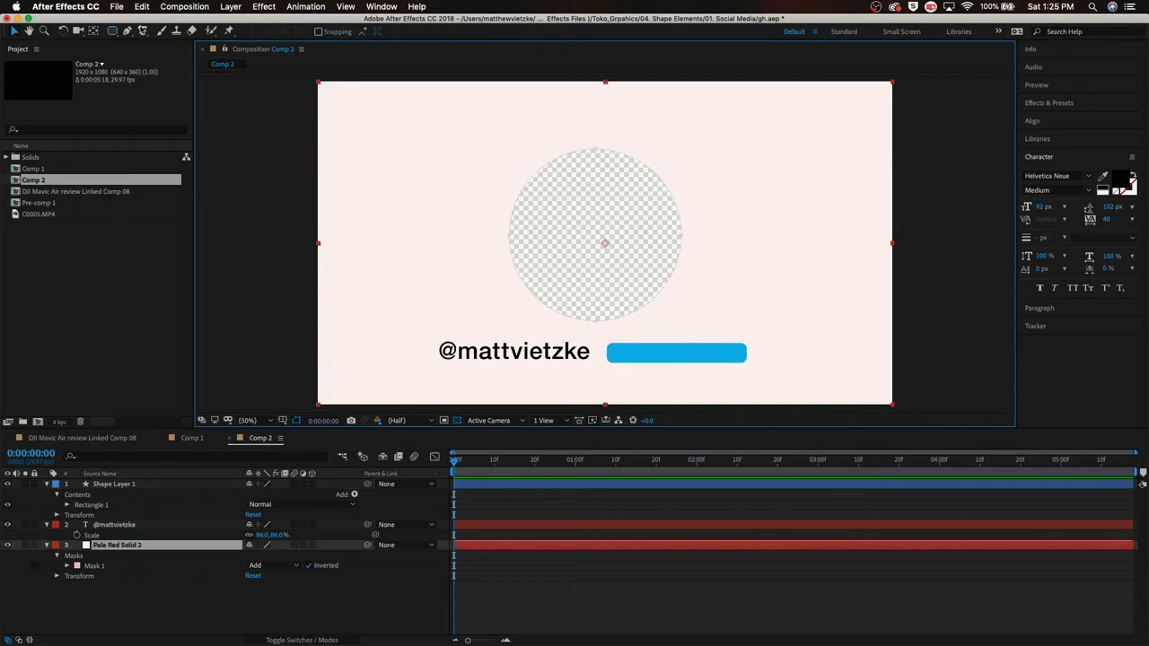
Type 'Follow' on the blue bar and colour it white.
key("super+t")
left_click(625, 352)
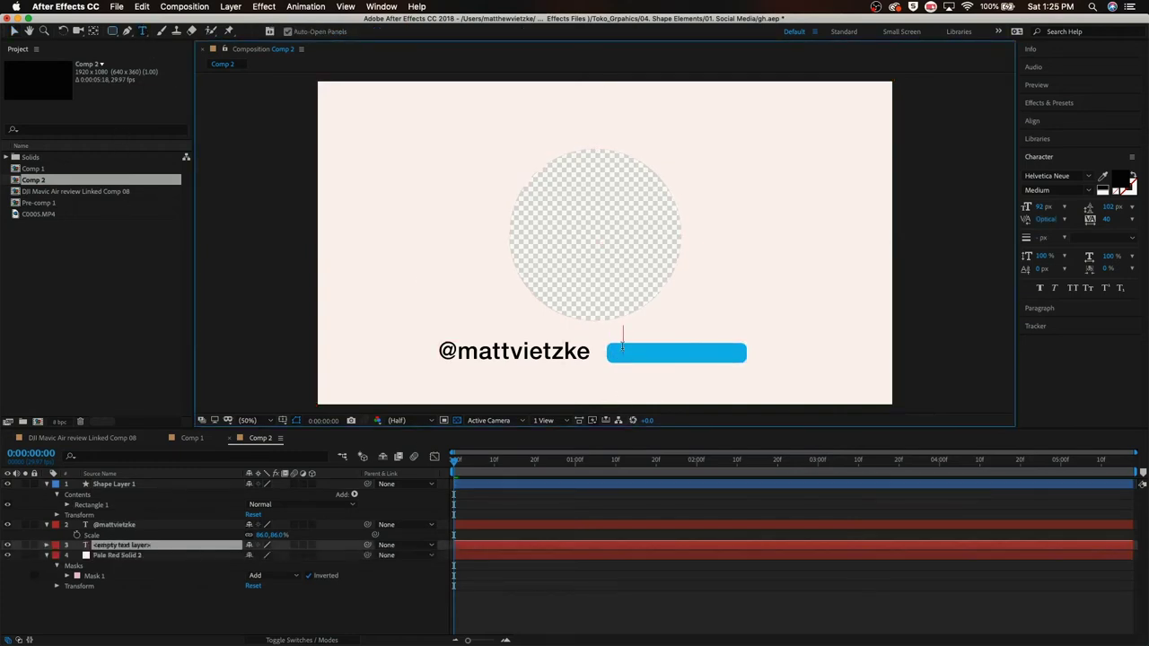
type("Follow")
key("Escape")
key("v")
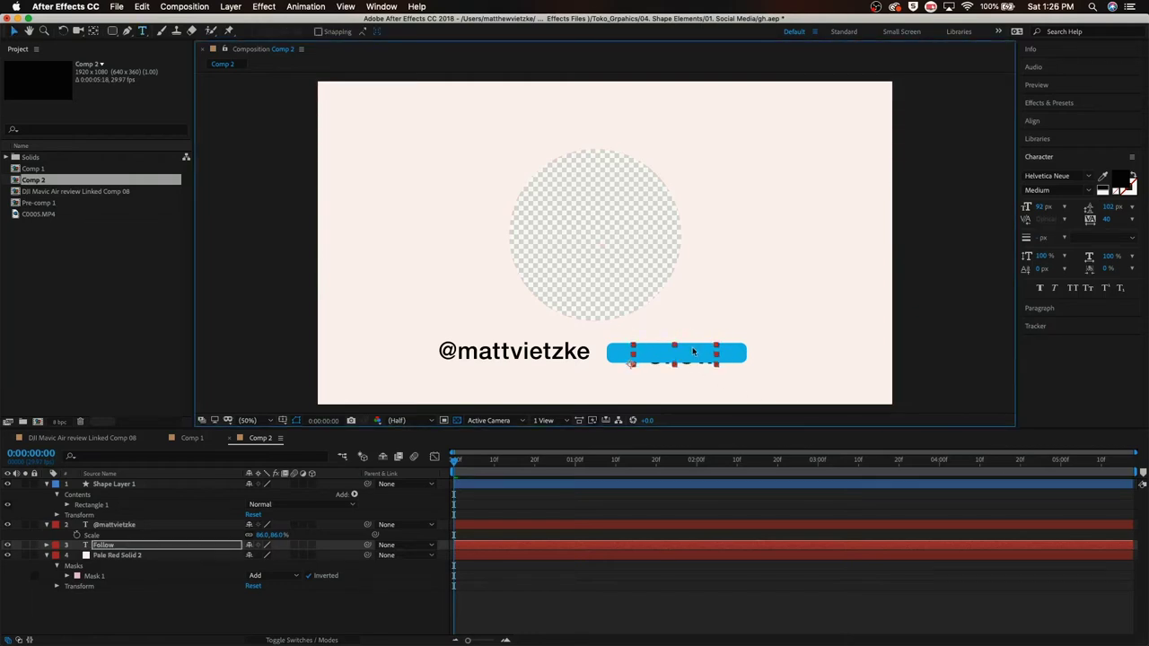
left_click(1121, 179)
left_click_drag(569, 264, 477, 117)
left_click(759, 180)
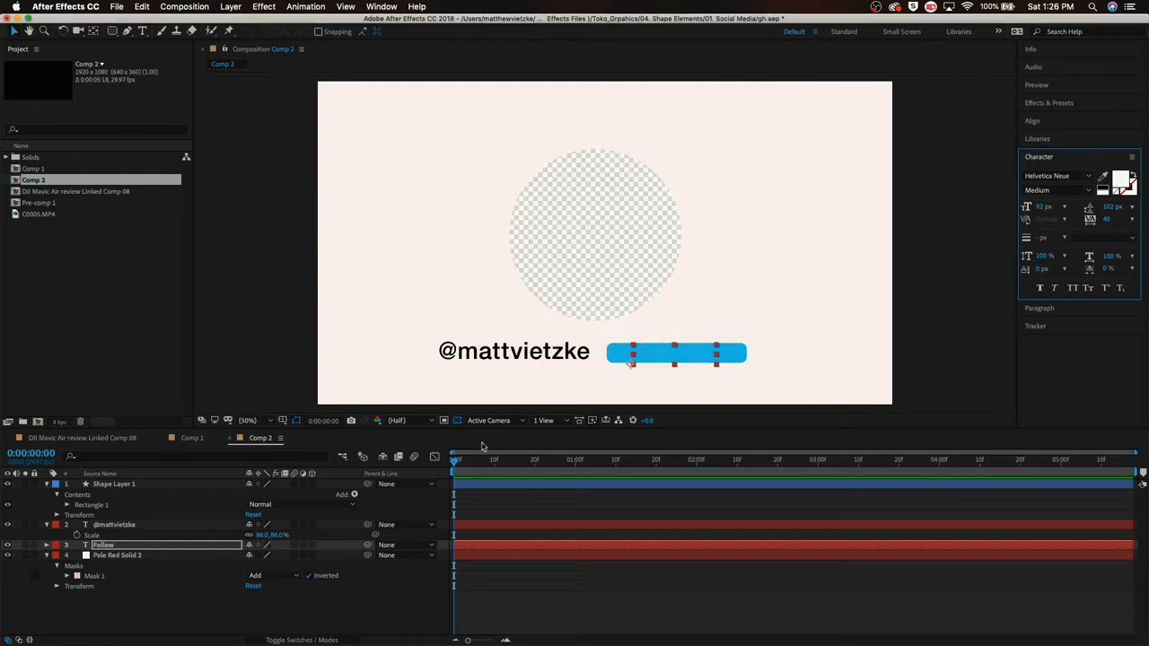
Move the Follow layer above Shape Layer 1, scale it to 76% and centre it on the button.
left_click_drag(125, 548, 124, 483)
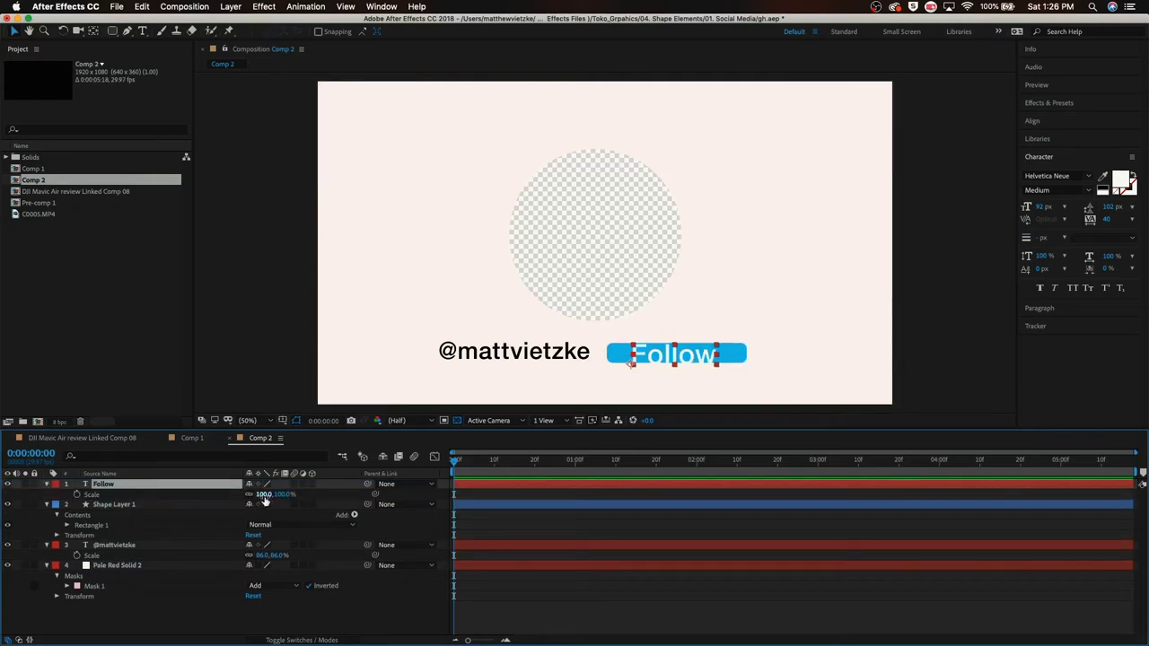
left_click_drag(265, 501, 251, 504)
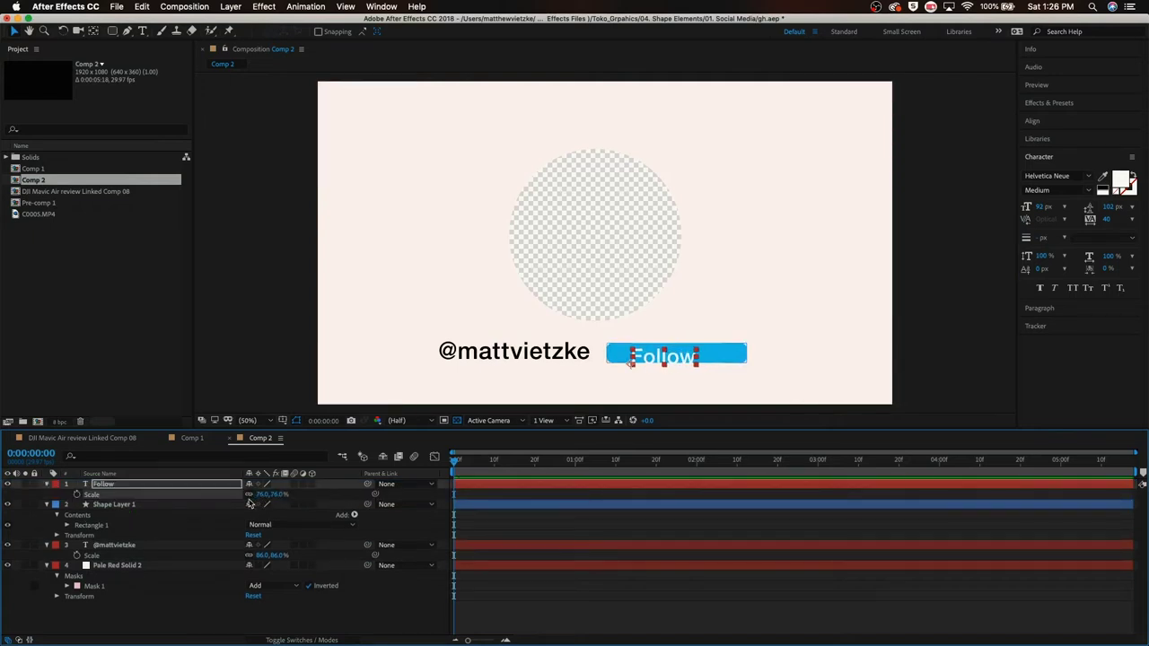
left_click(636, 368)
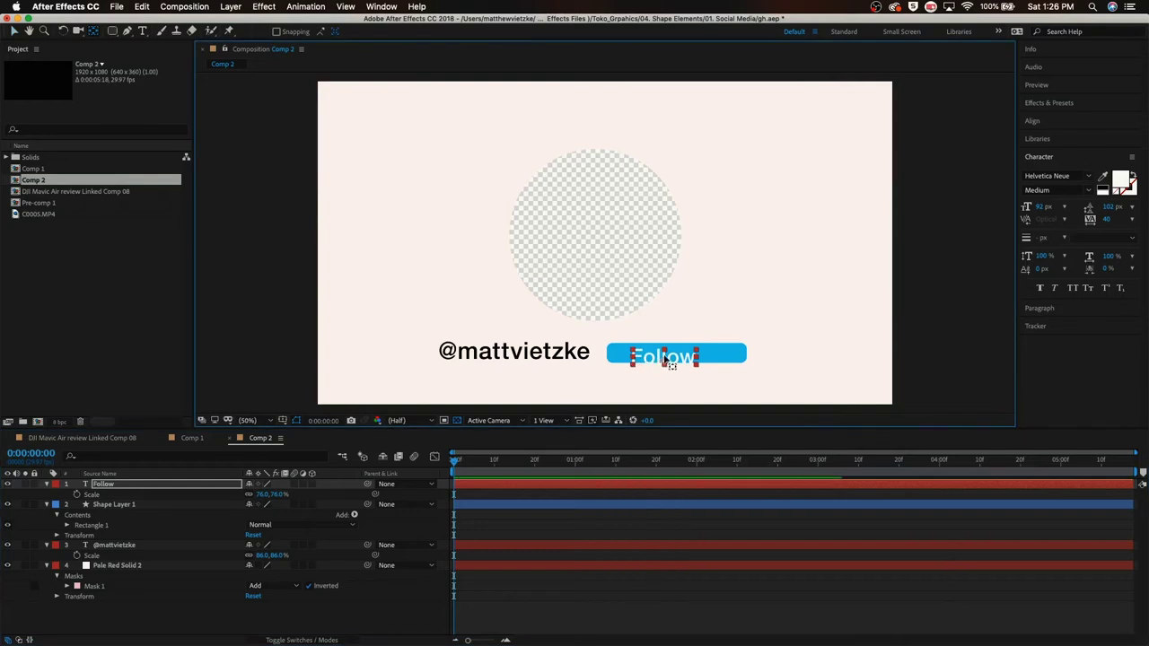
left_click_drag(665, 359, 677, 353)
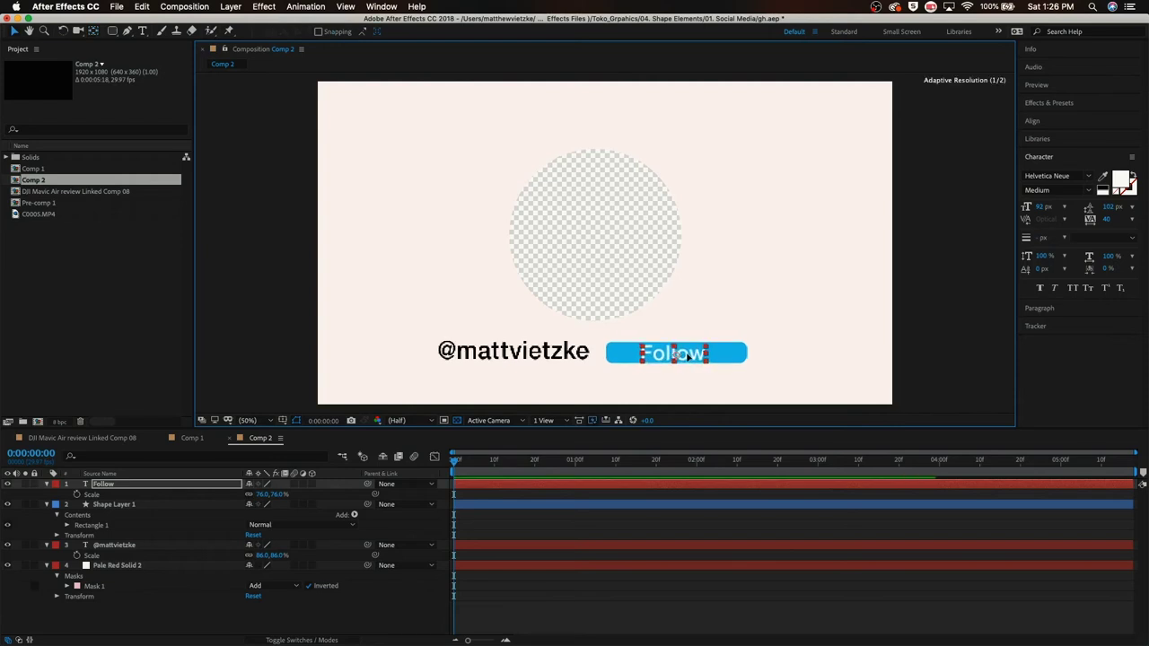
left_click(664, 391)
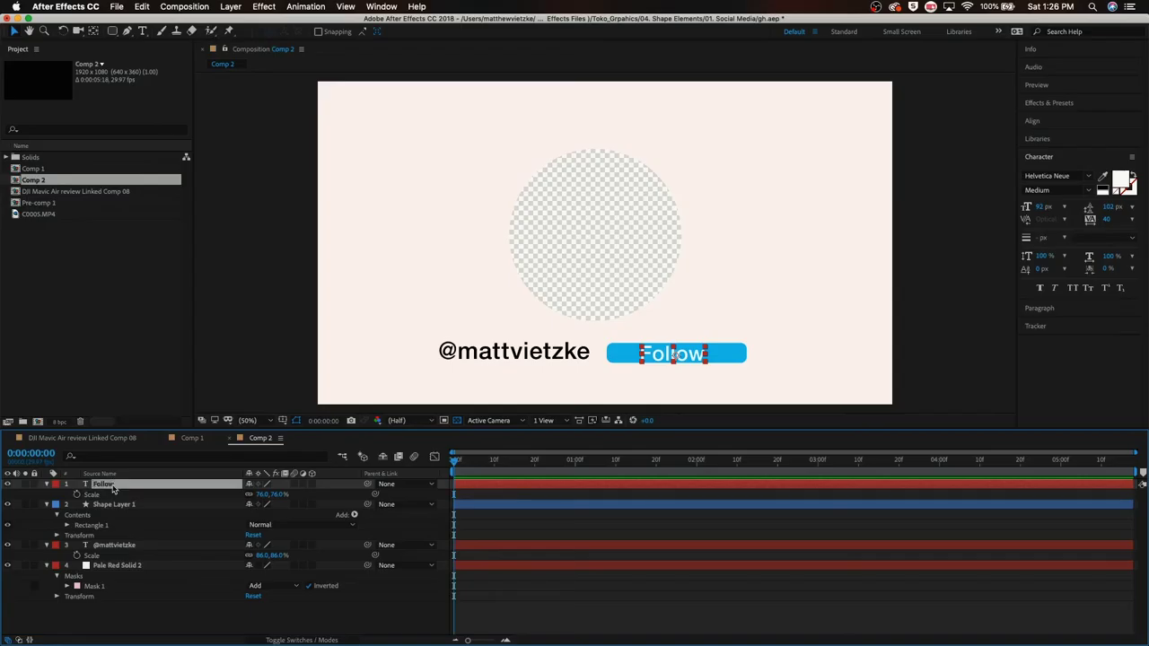
left_click(107, 504, "shift")
left_click(108, 546, "shift")
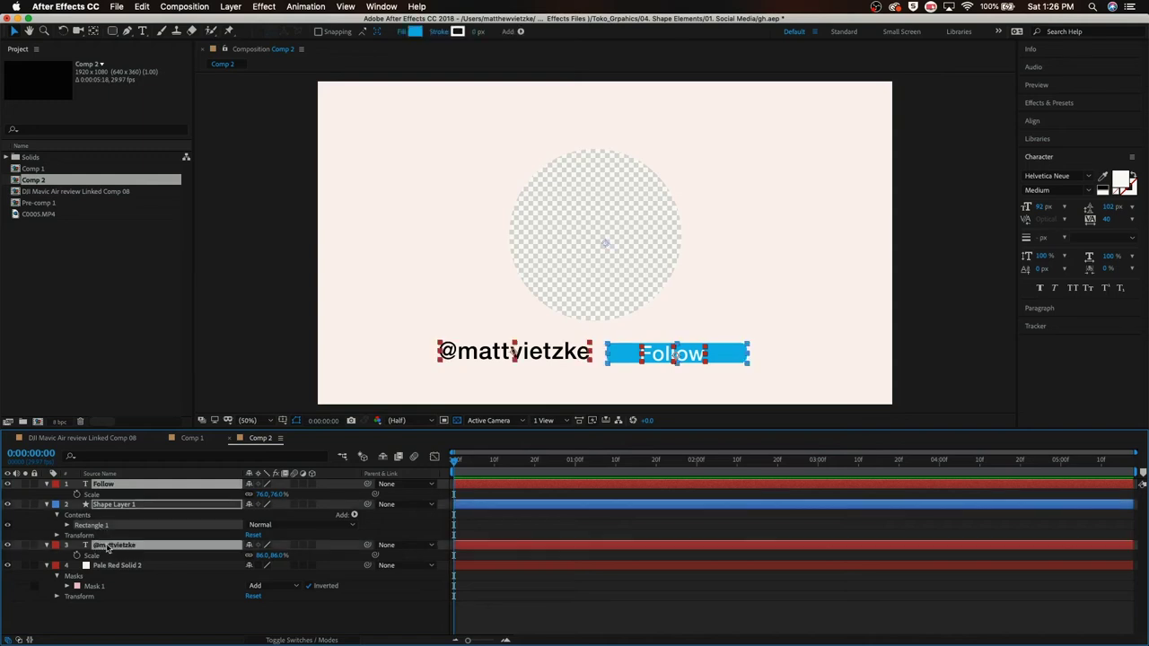
right_click(133, 548)
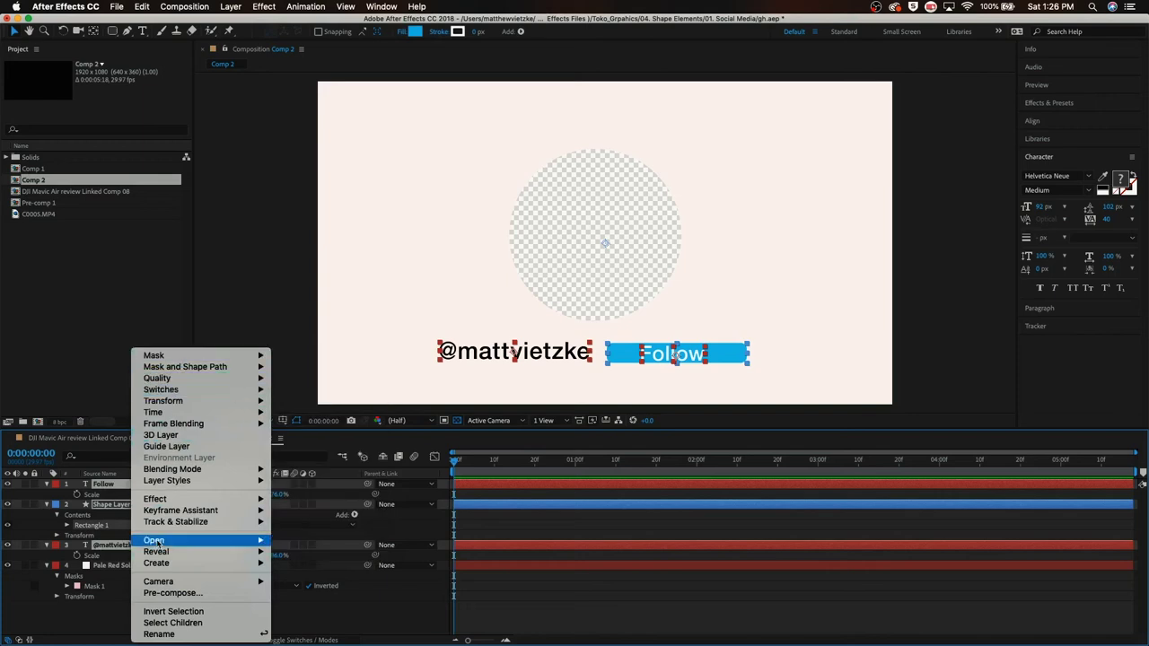
left_click(158, 593)
key("Return")
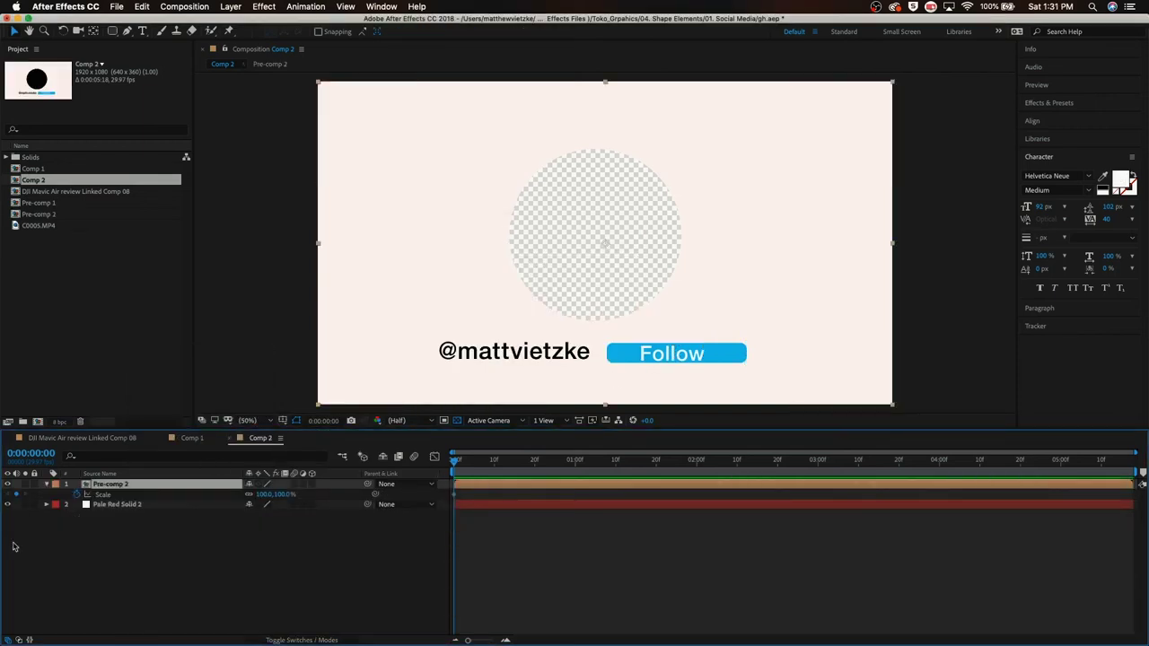
Keyframe Pale Red Solid 2's Scale at 456% on frame 0 and 100% on frame 8.
left_click(116, 505)
key("s")
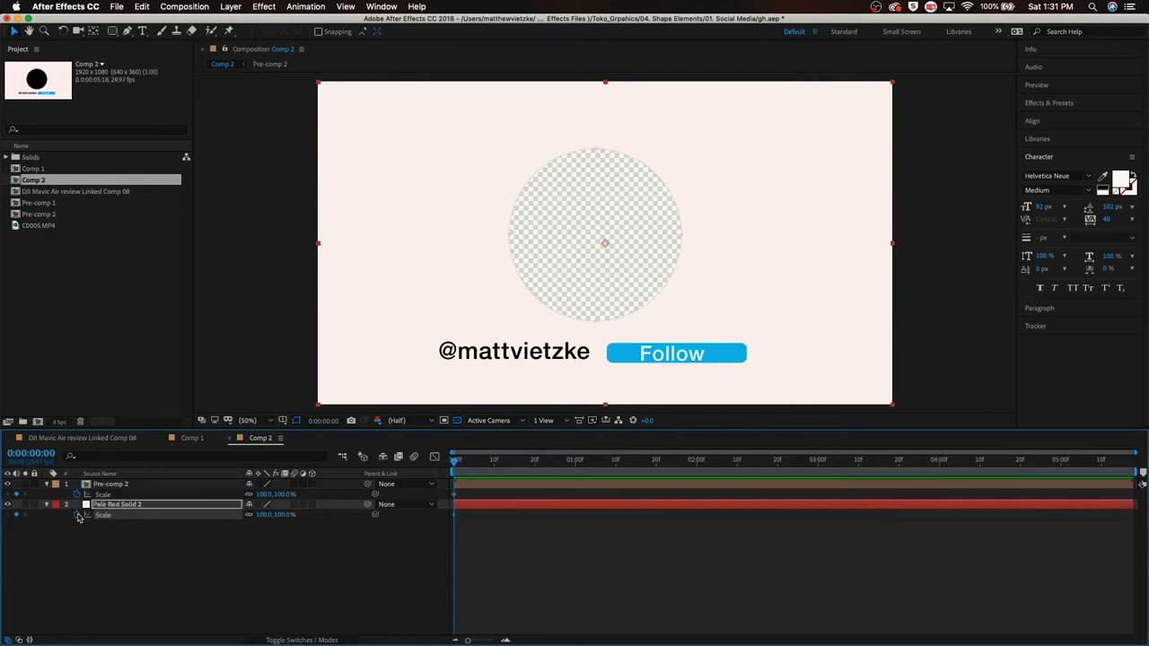
key("Return")
left_click_drag(266, 515, 471, 511)
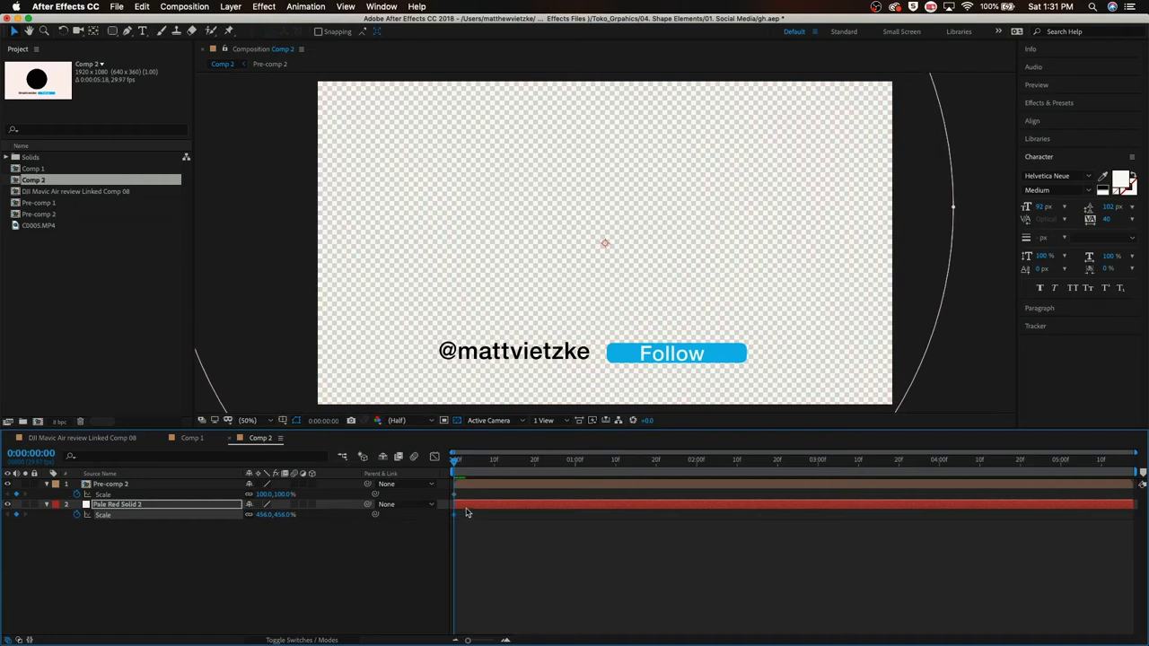
key("space")
left_click(266, 514)
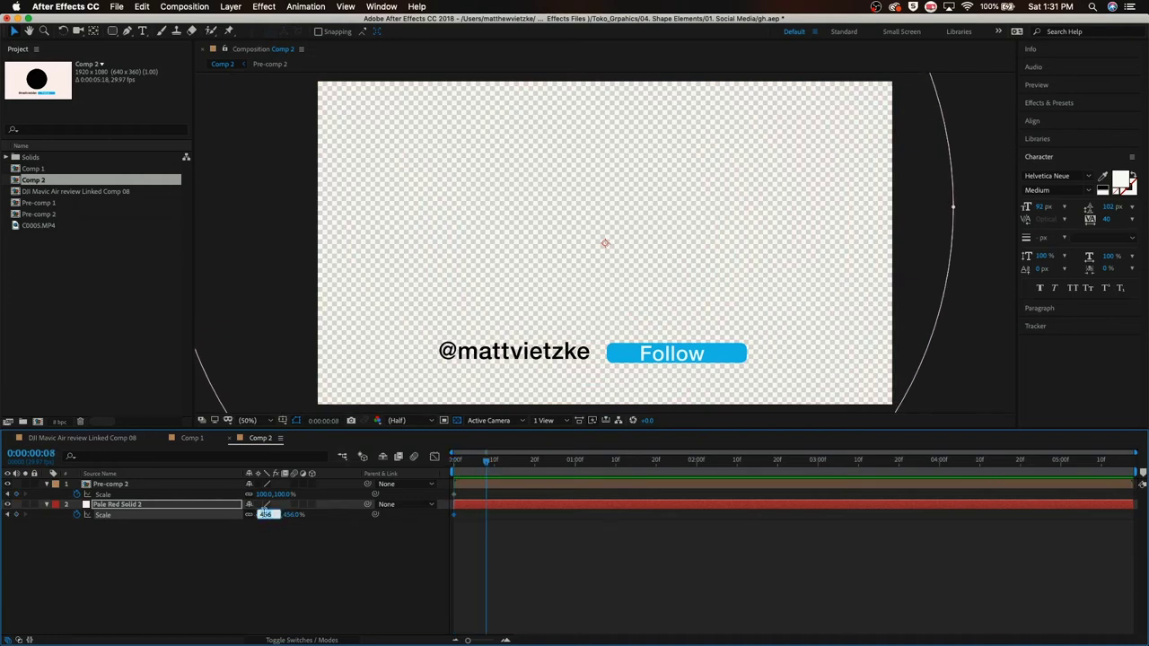
type("100")
key("Return")
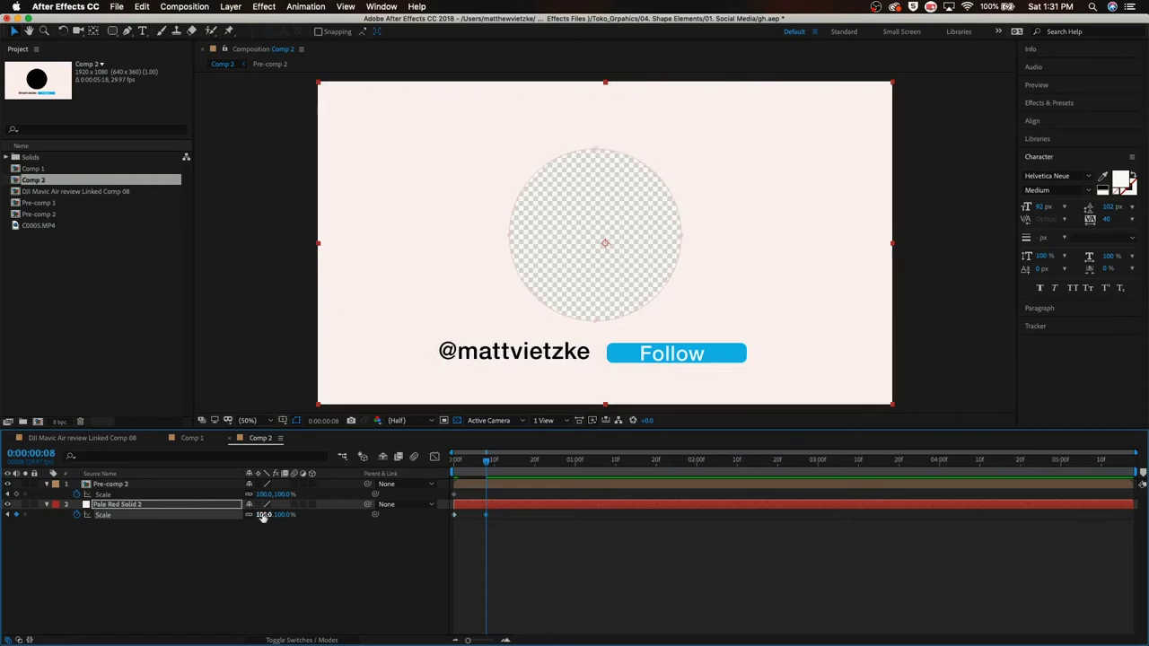
Preview the solid's scale animation from the start of the timeline.
key("Home")
key("space")
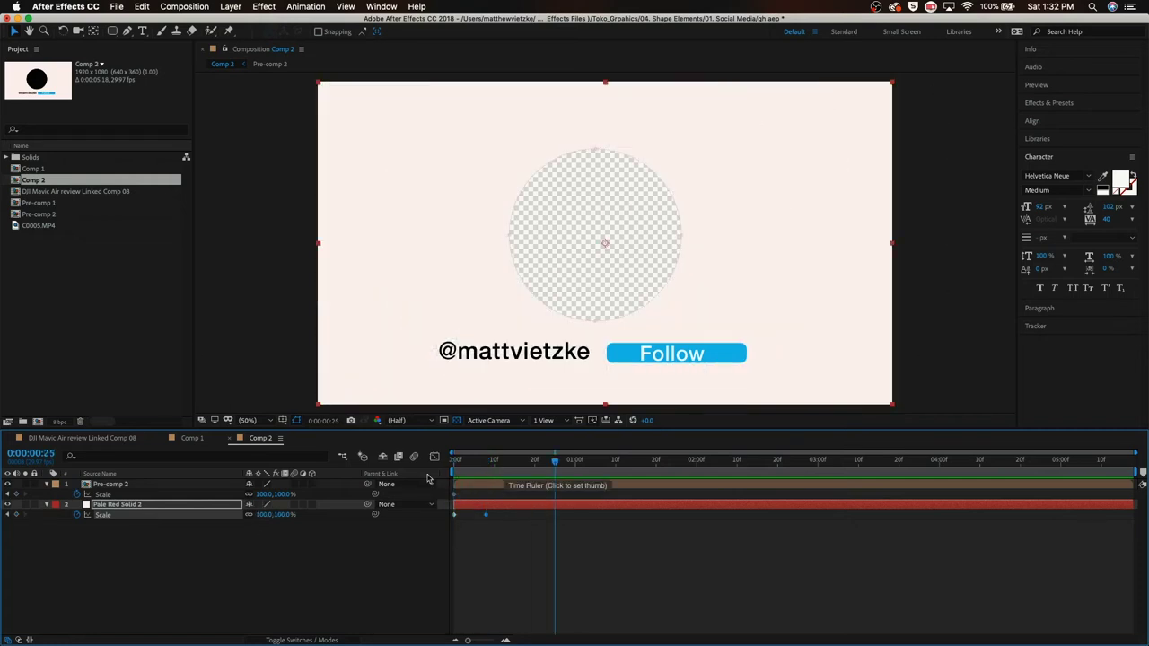
key("space")
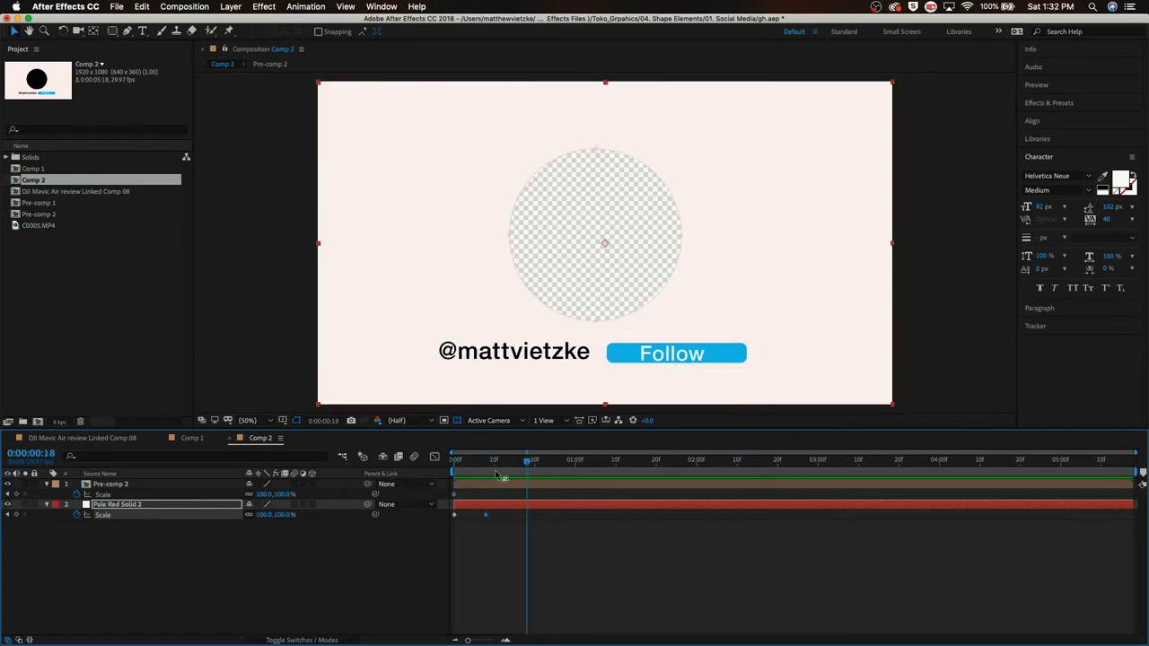
key("Home")
left_click(113, 484)
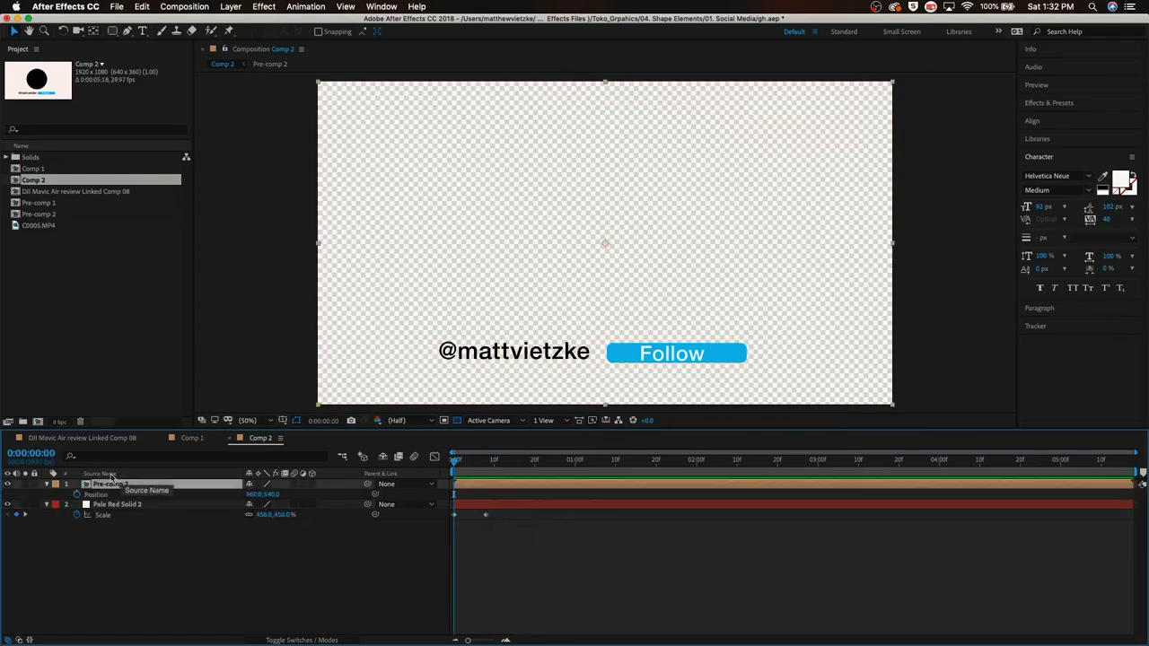
Keyframe Pre-comp 2's Position from the frame's bottom edge up to Y 540 at frame 8.
left_click_drag(269, 494, 392, 502)
left_click(491, 469)
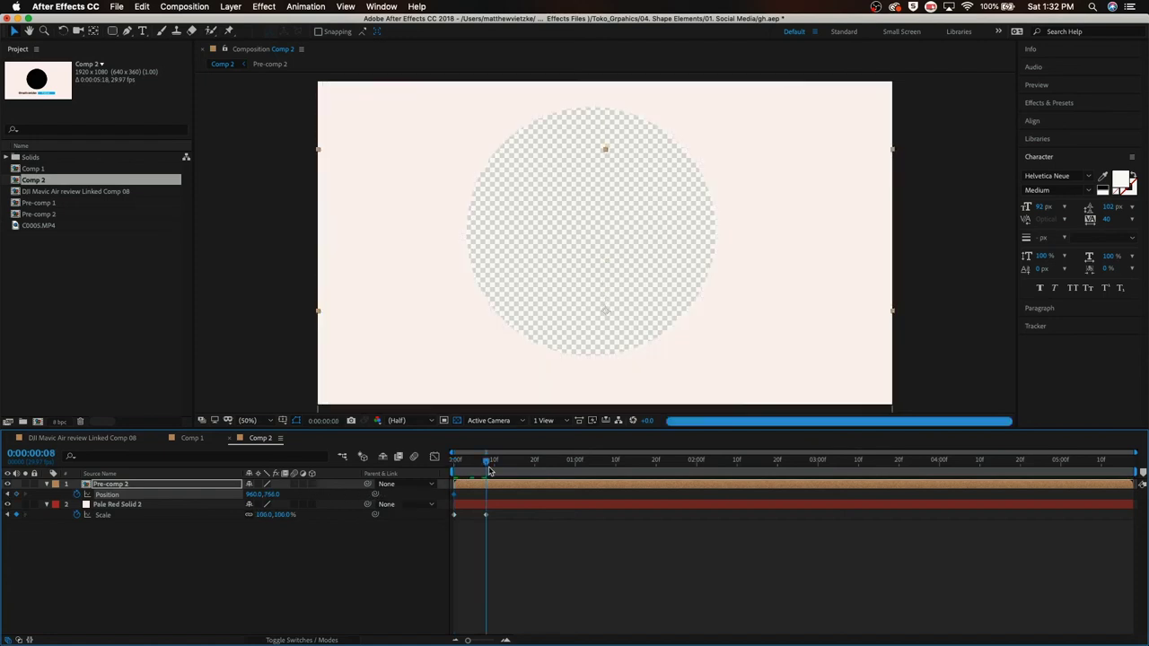
key("Page_Up")
left_click(274, 494)
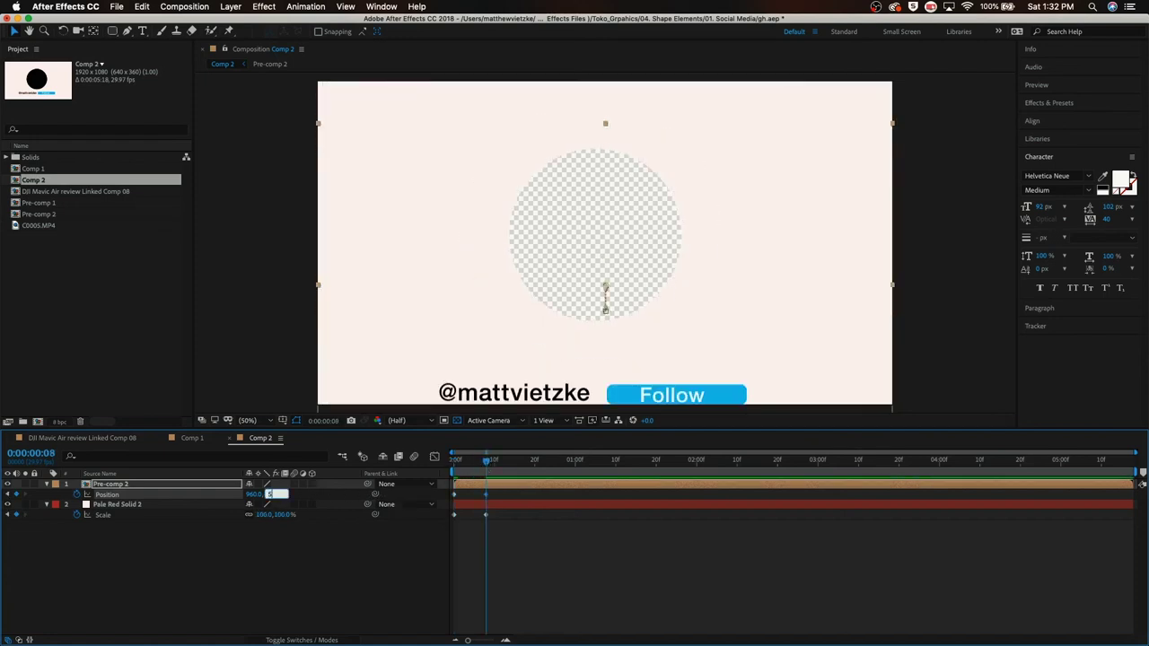
type("540")
key("Return")
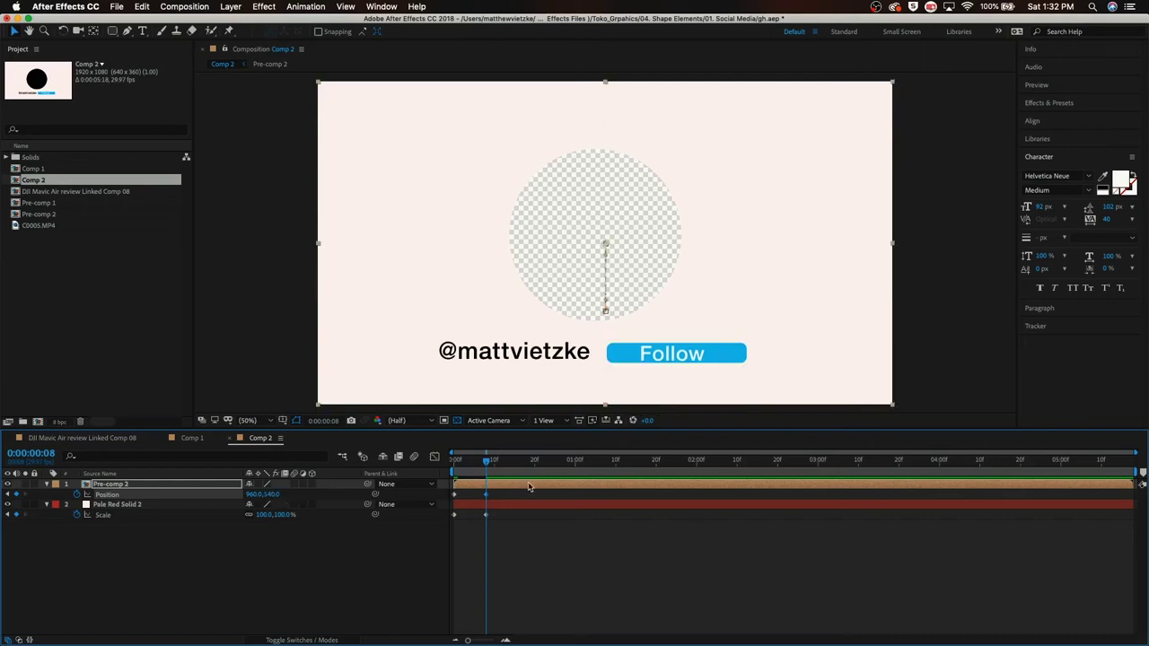
Preview the slide-up and shift its keyframes slightly earlier.
key("space")
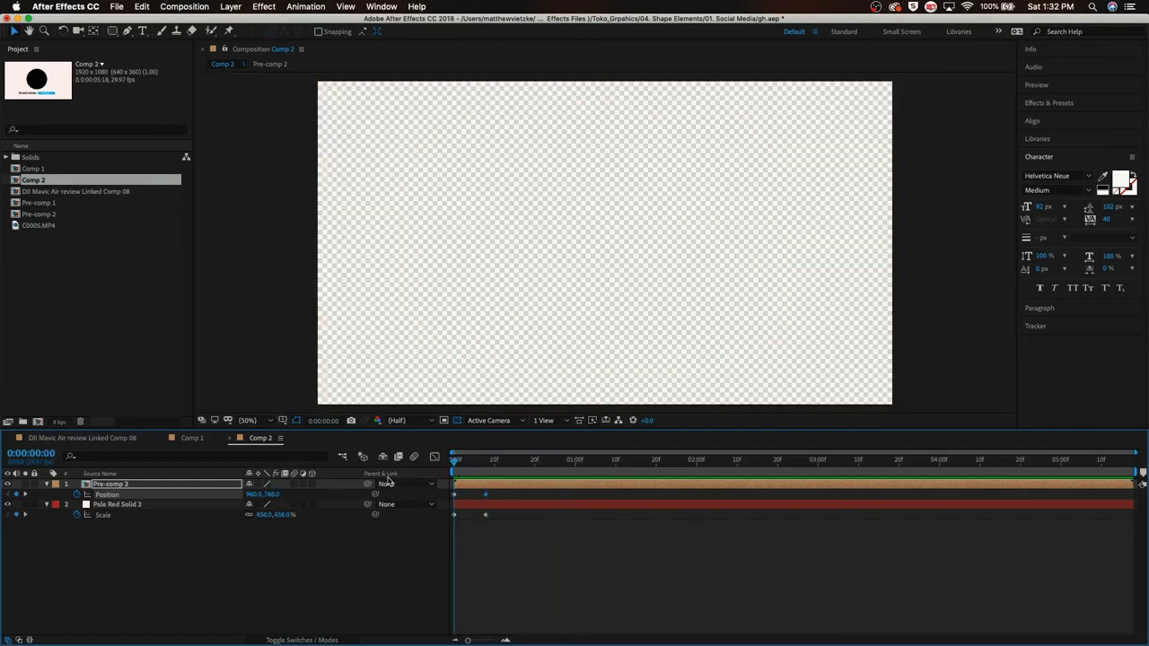
key("space")
mouse_move(485, 514)
left_mouse_down()
mouse_move(455, 477)
mouse_move(430, 481)
mouse_move(489, 495)
left_mouse_up()
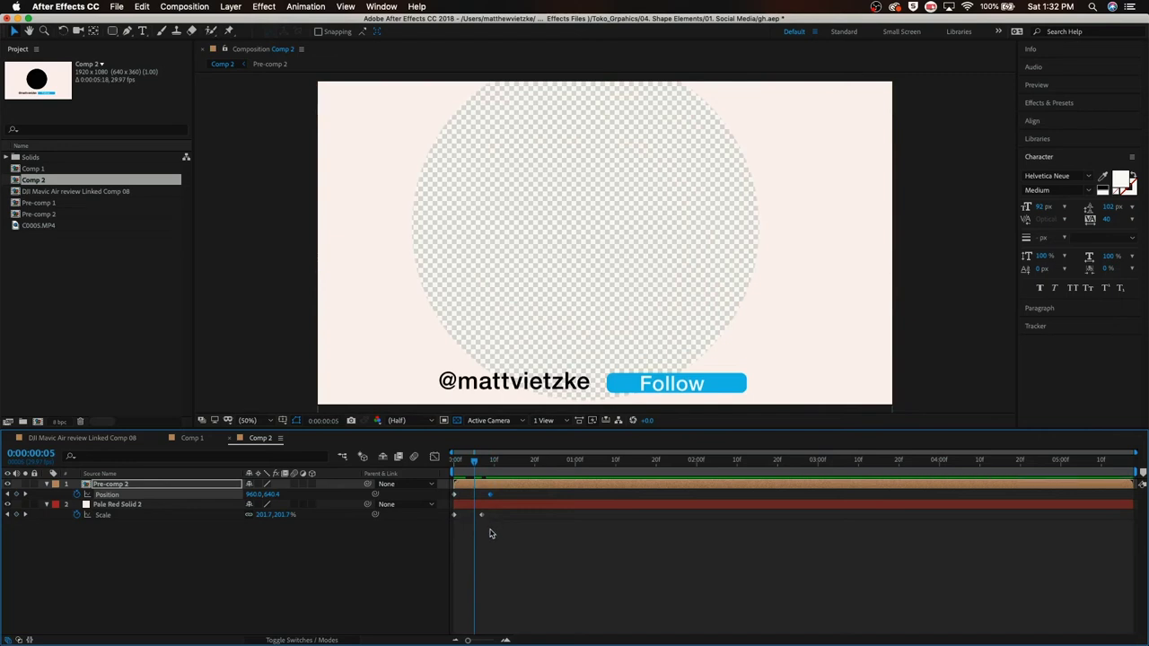
Apply Easy Ease to the pale solid's Scale keyframes.
left_click_drag(490, 530, 451, 518)
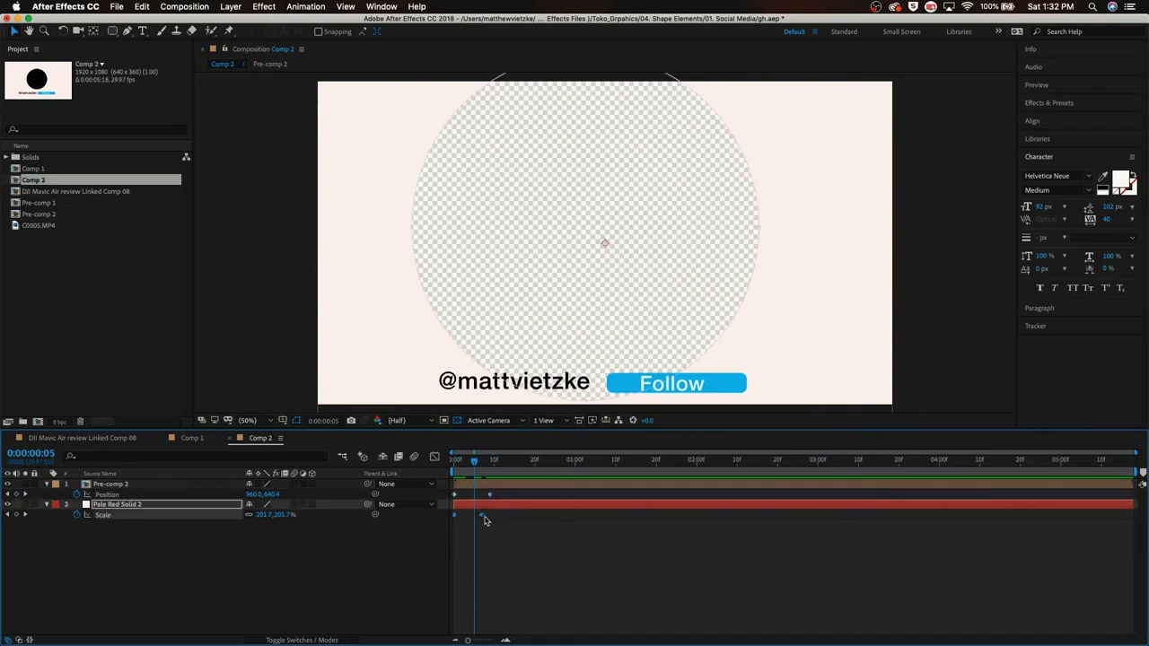
right_click(484, 518)
mouse_move(536, 635)
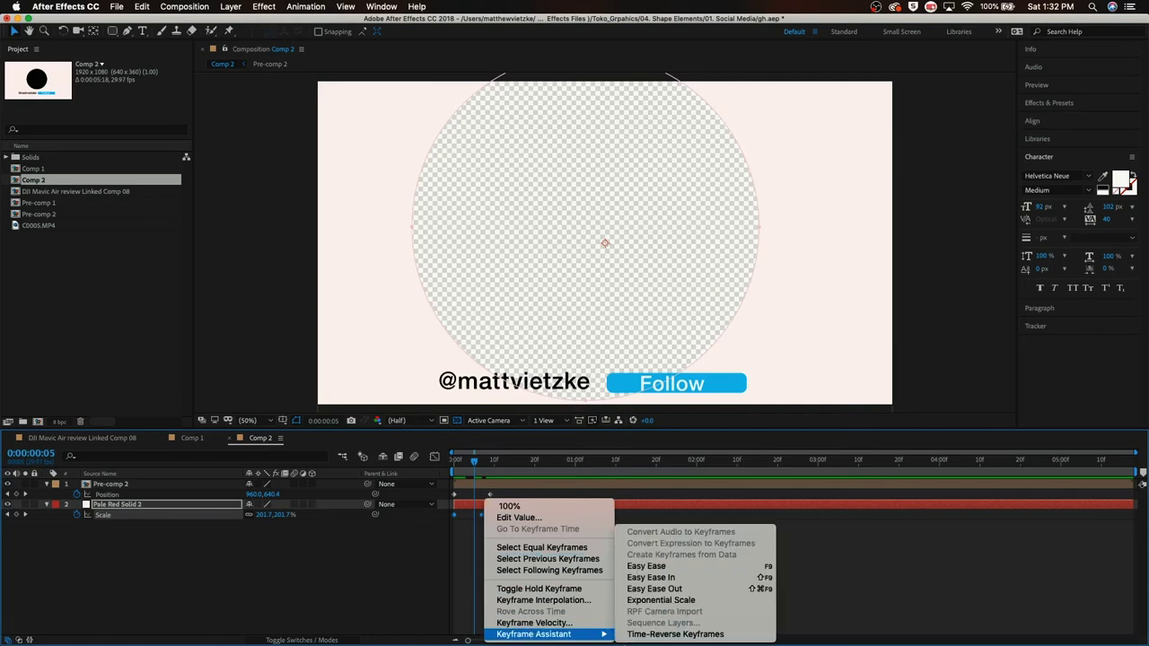
left_click(646, 566)
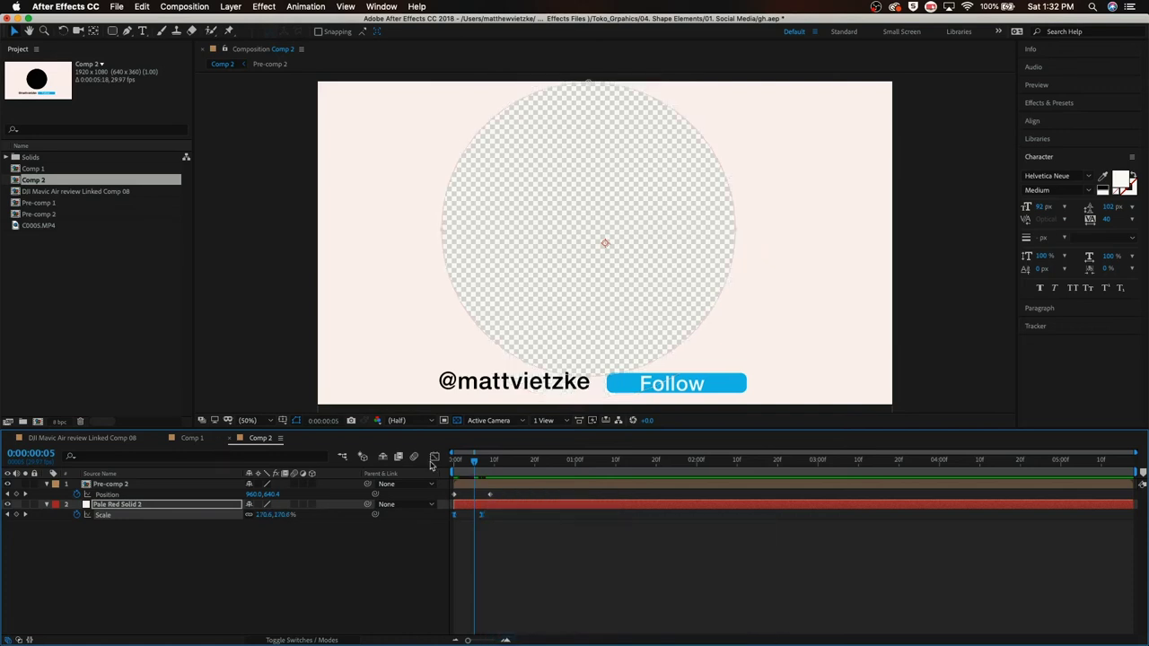
Stretch the Scale curve's bezier handles in the Graph Editor for stronger easing, then preview.
left_click(433, 458)
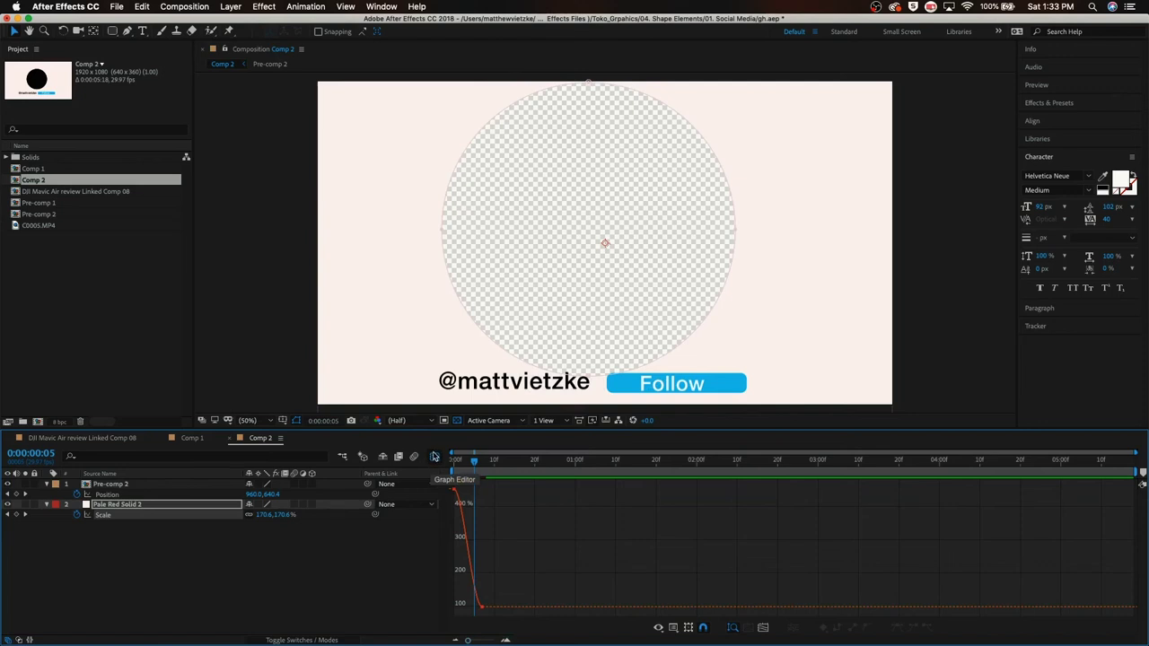
left_click(473, 493)
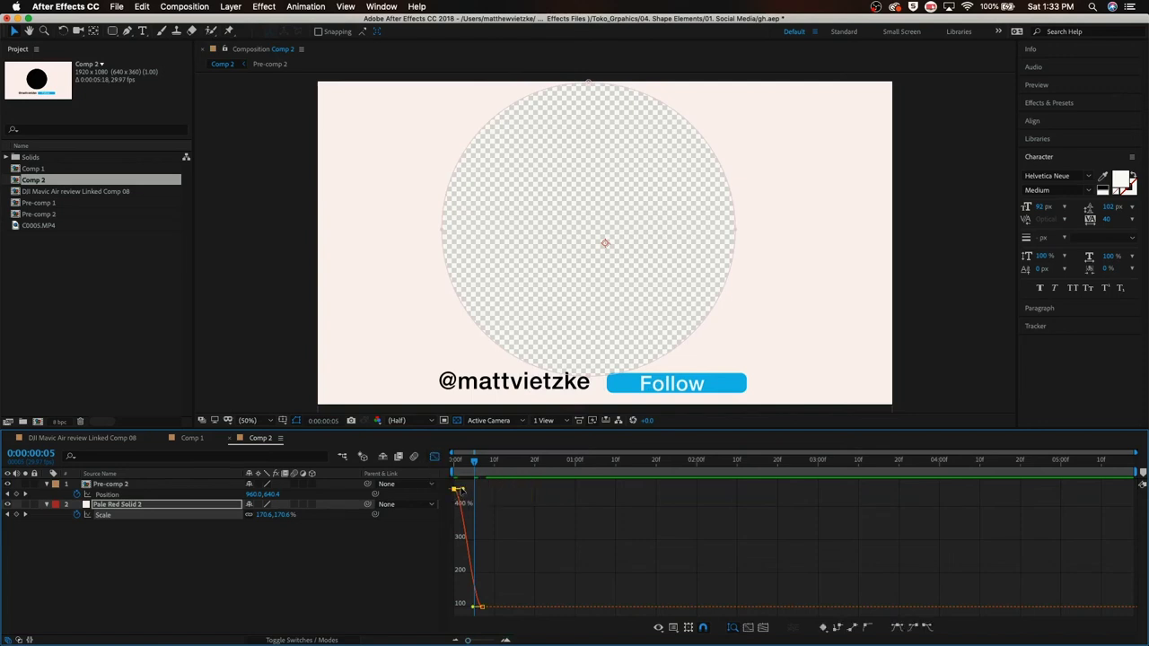
left_click_drag(459, 490, 570, 494)
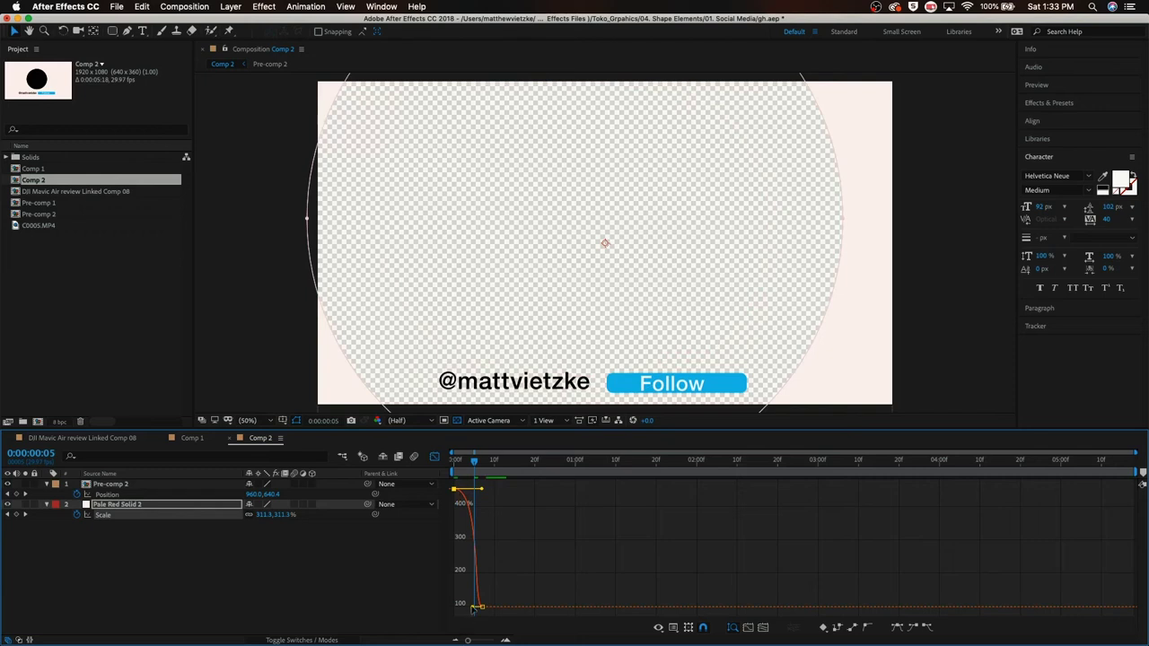
left_click_drag(475, 608, 482, 608)
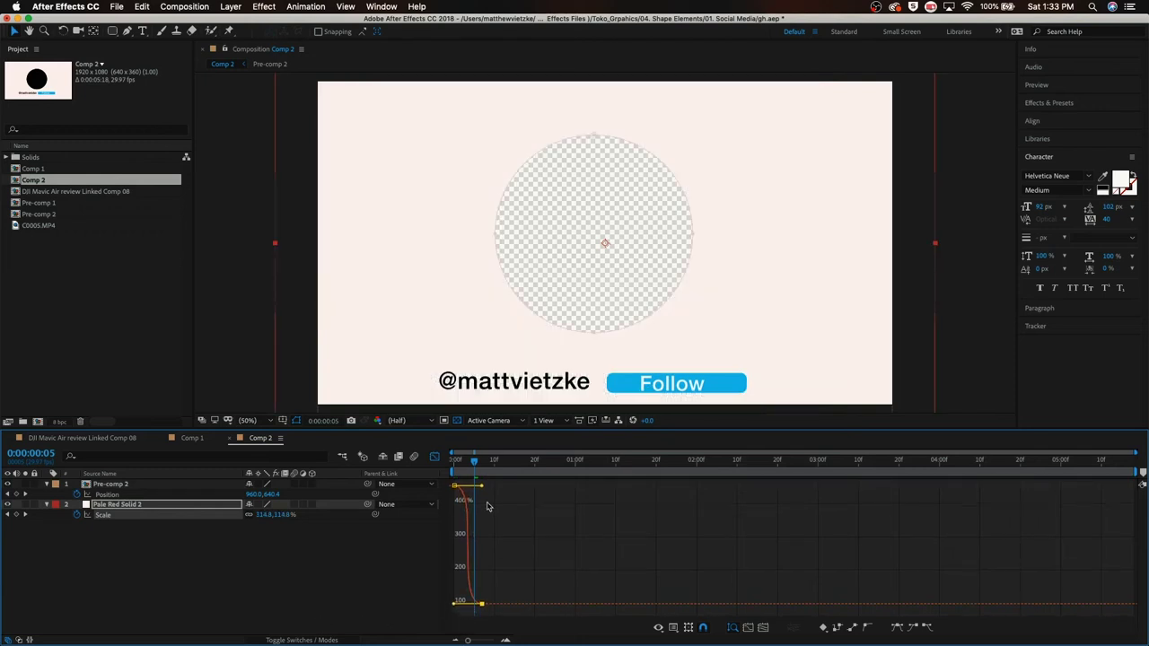
key("space")
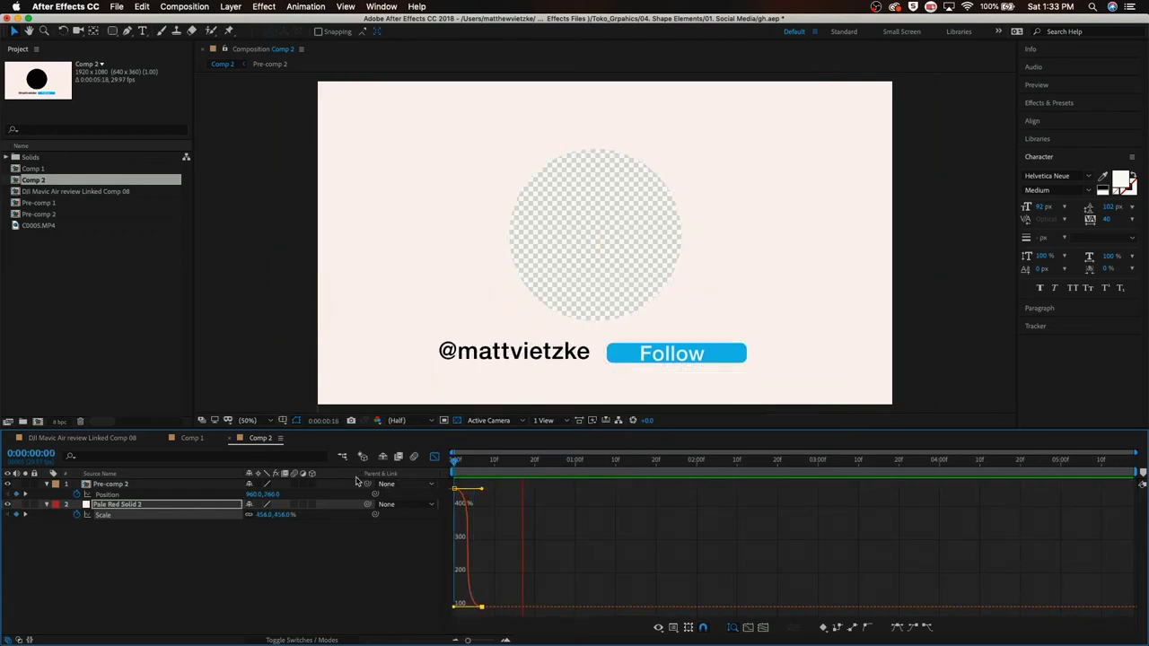
left_click(435, 456)
Apply Easy Ease In to Pre-comp 2's Position keyframes and preview from the start.
left_click(452, 495)
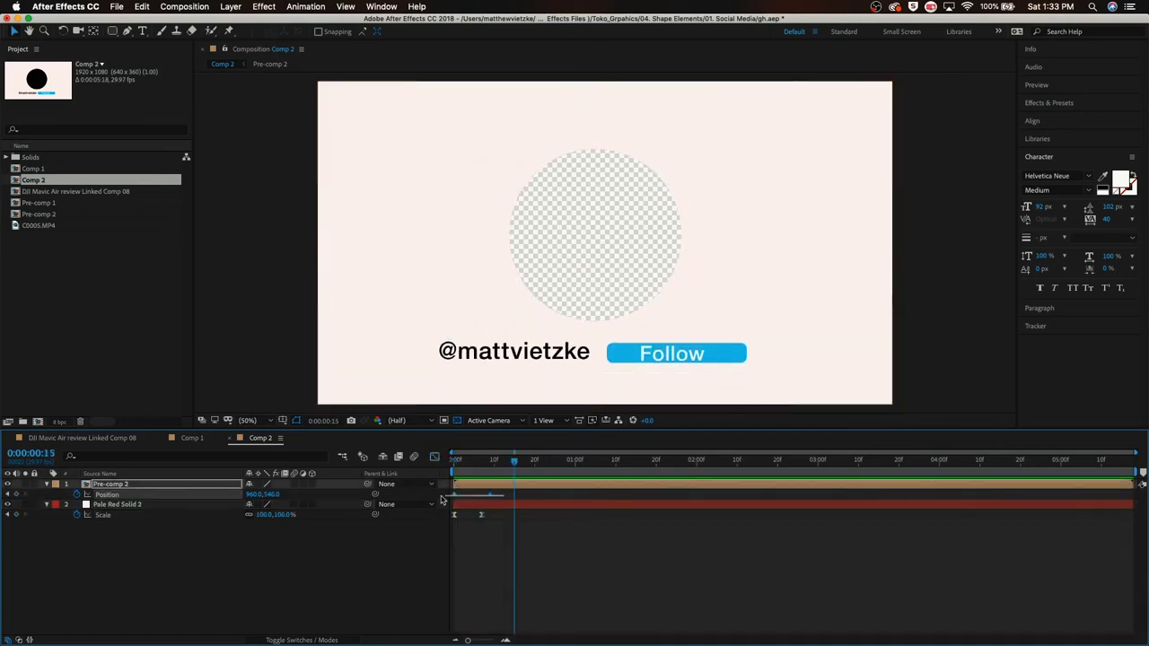
left_click_drag(451, 498, 454, 498)
right_click(491, 498)
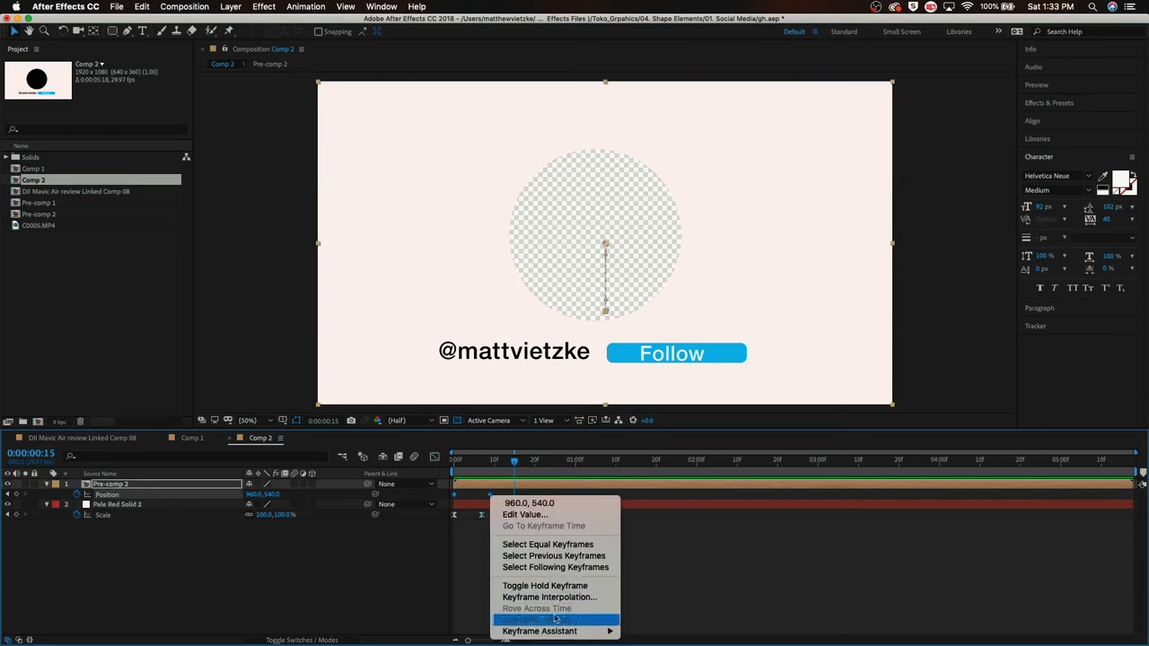
mouse_move(565, 632)
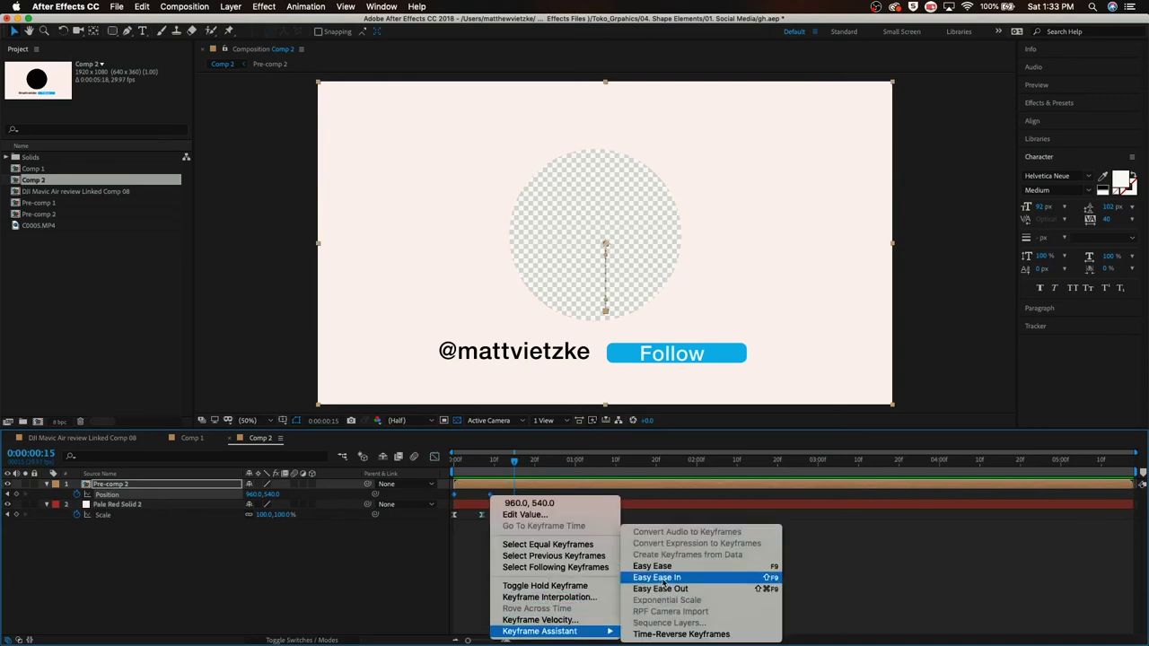
left_click(660, 578)
key("Home")
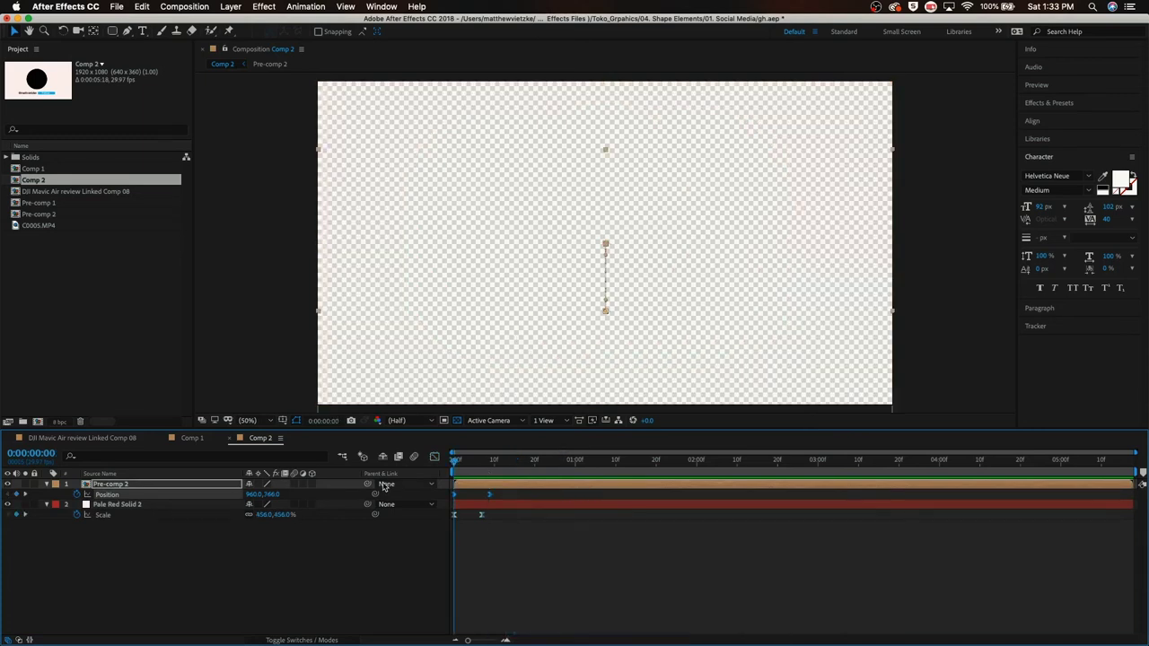
key("space")
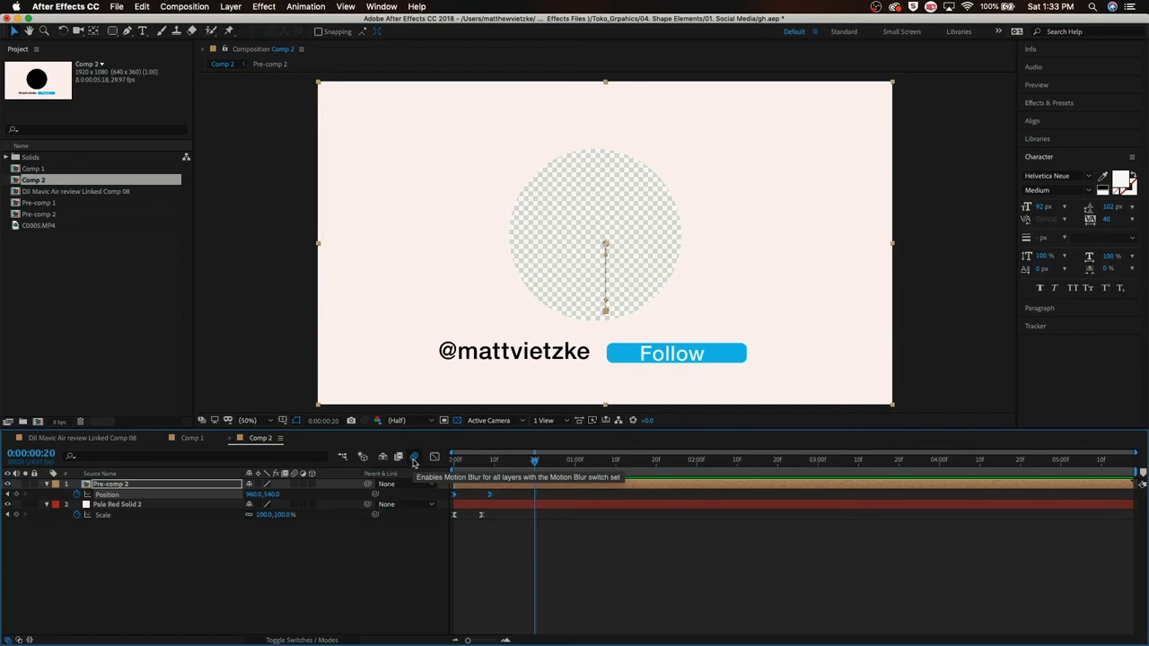
Enable motion blur for Comp 2 and the Pre-comp 2 layer, then play the slide-up preview.
left_click(414, 457)
left_click(296, 484)
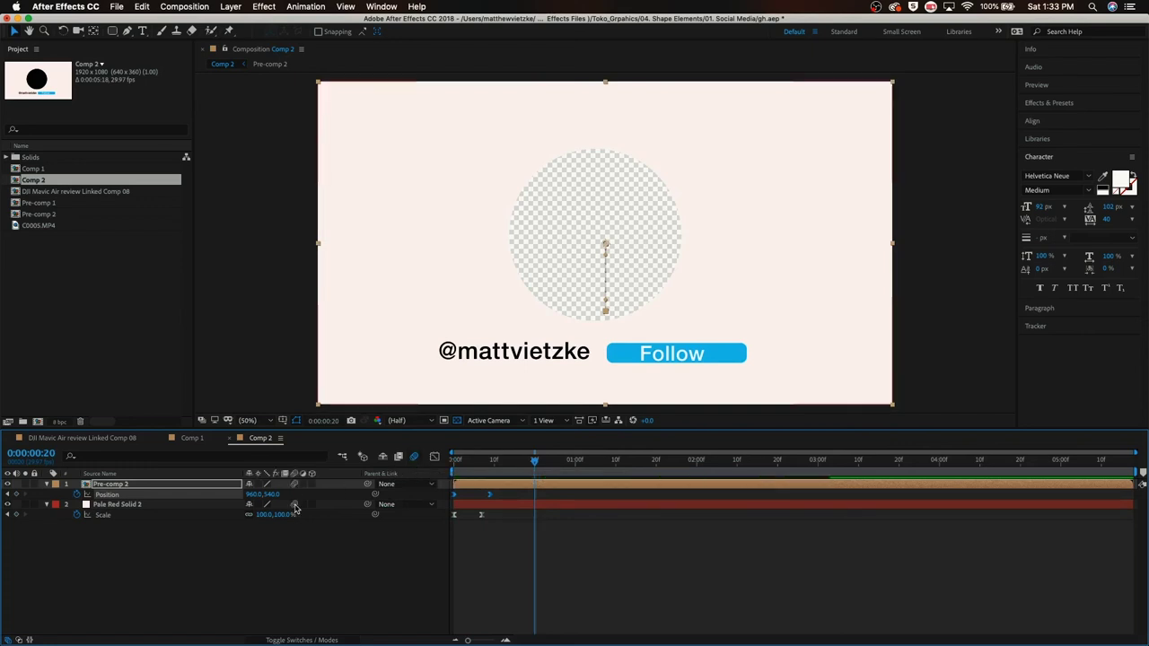
key("space")
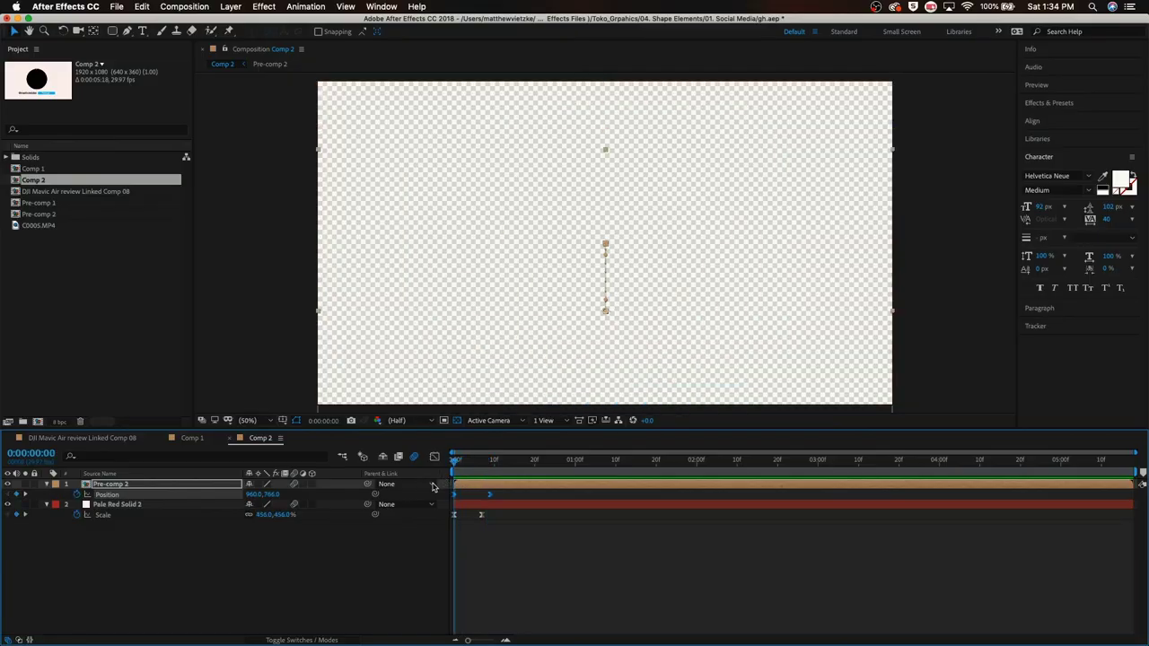
key("space")
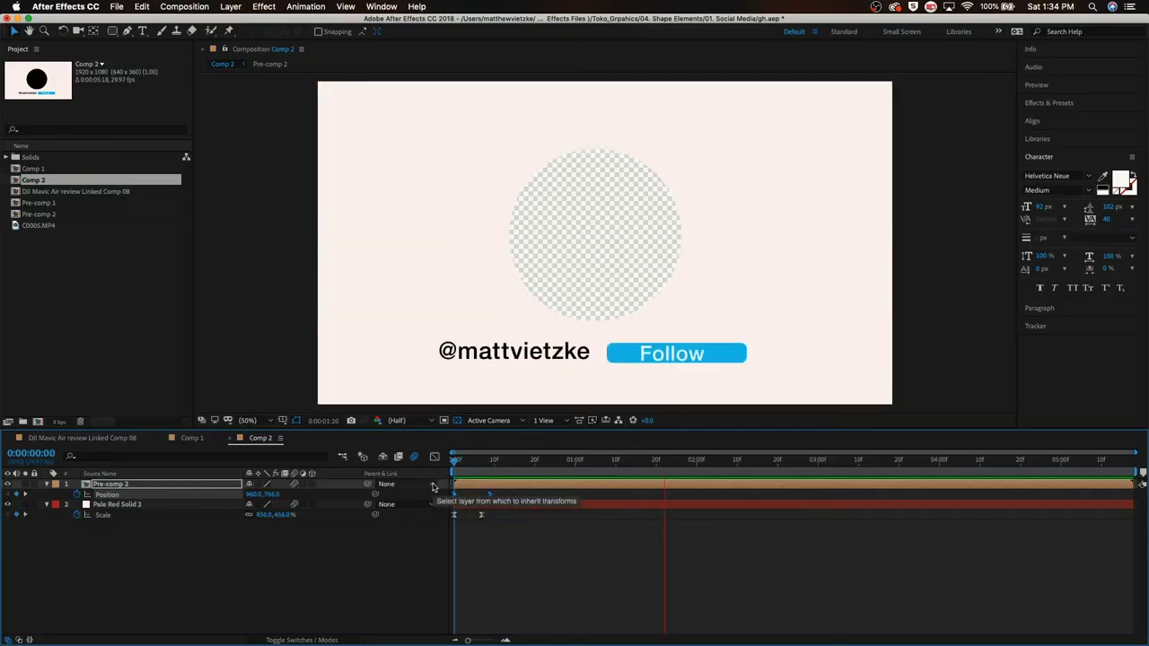
key("space")
left_click_drag(466, 500, 481, 507)
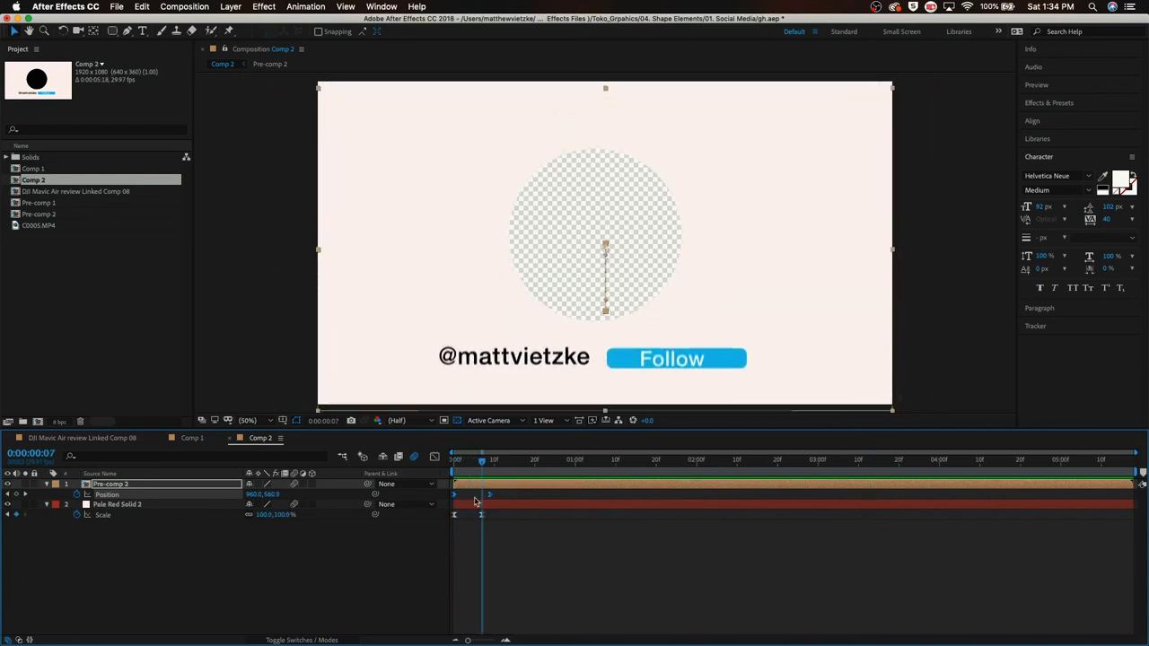